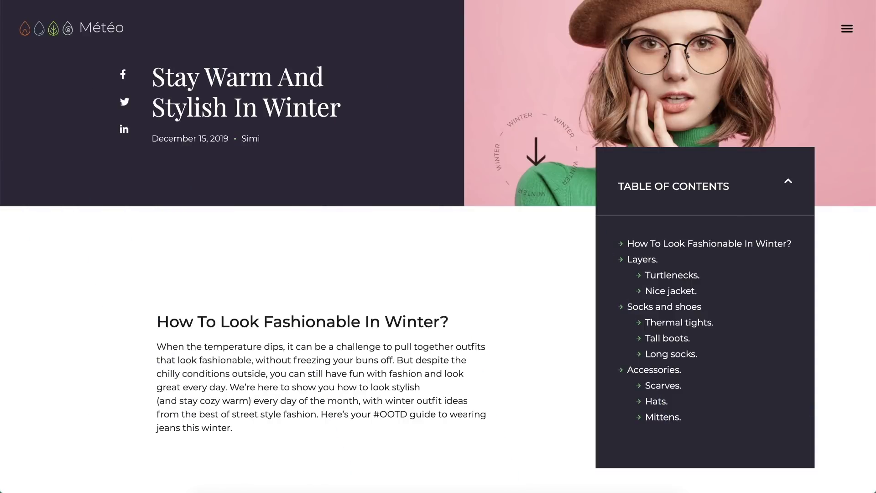
Test the finished table of contents by following its Thermal tights, Tall boots and Hats links.
click(697, 324)
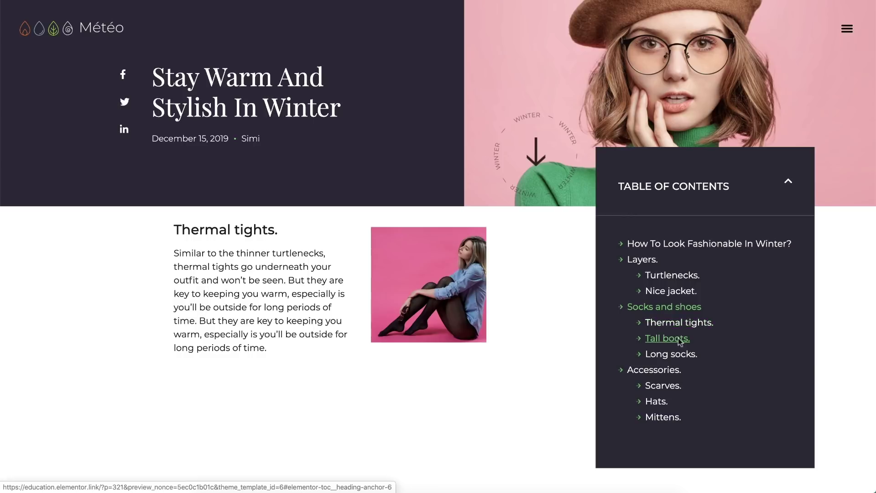
click(676, 343)
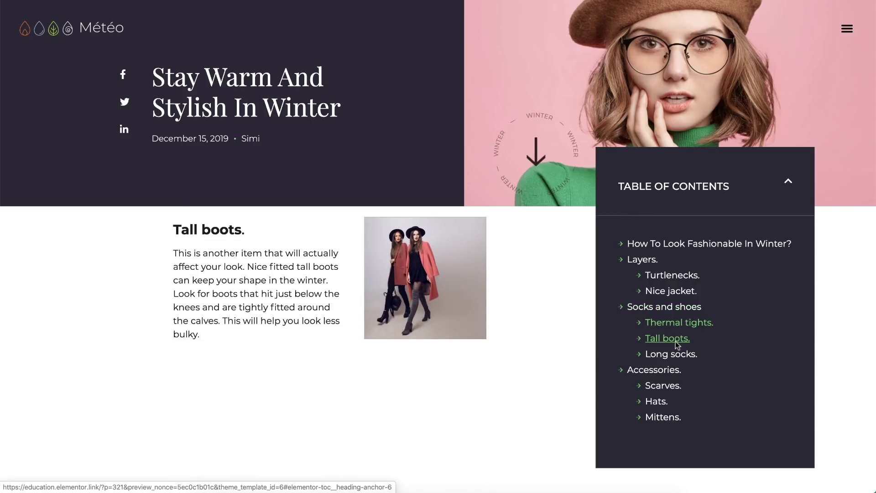
click(667, 401)
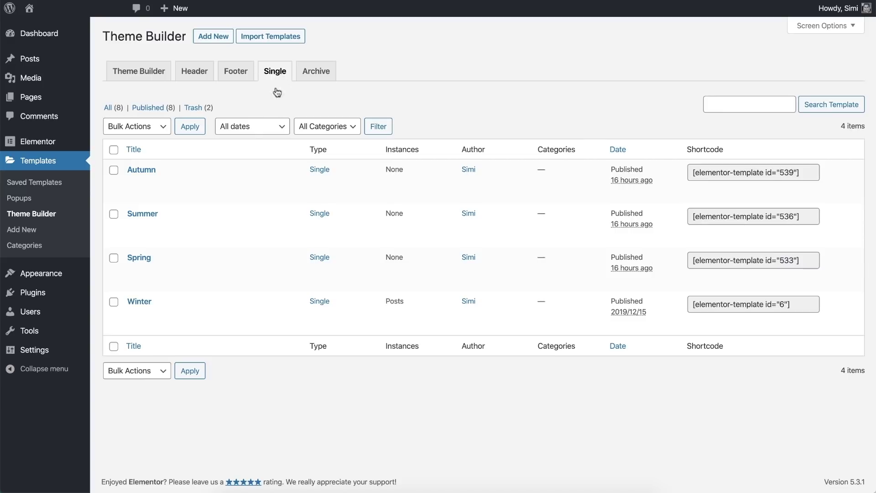
Open the Winter single template in Elementor, add a Table of Contents widget to the empty column beside the post content, and update it.
click(145, 325)
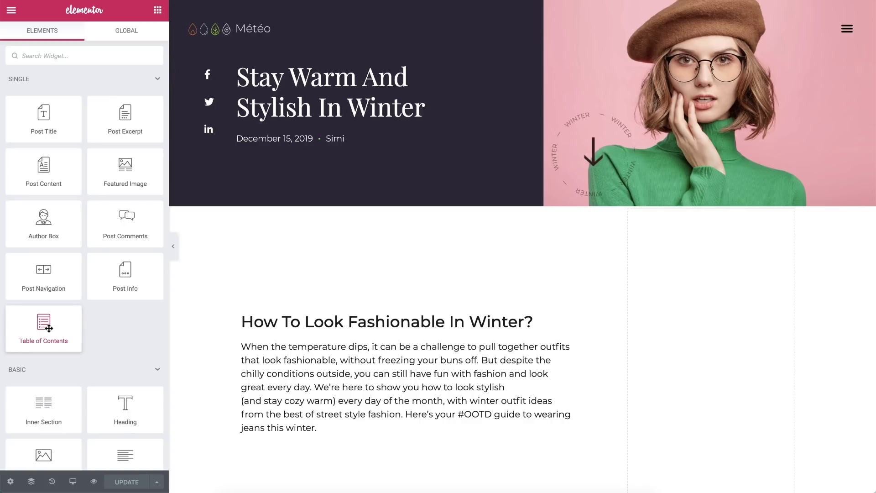
drag(49, 329, 716, 288)
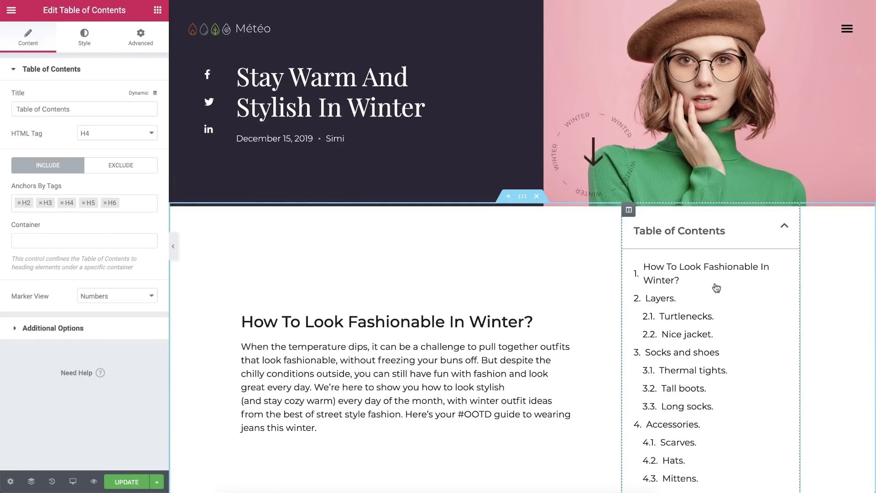
click(136, 481)
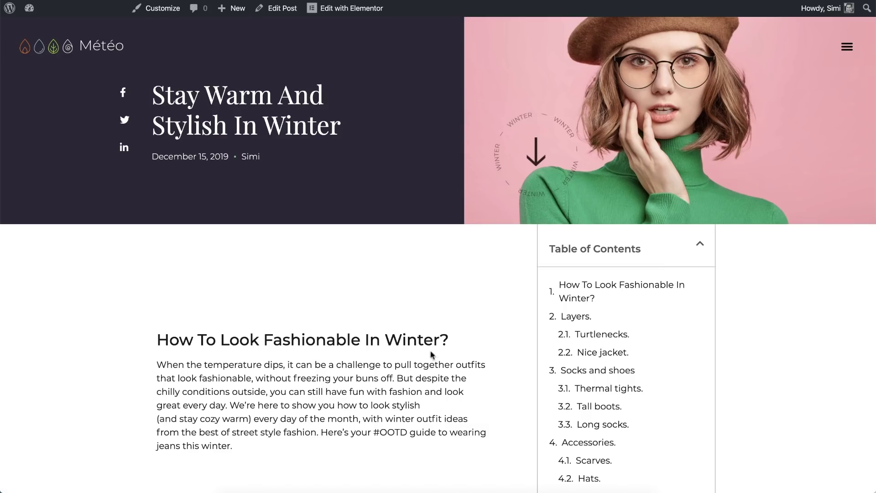
Test the new table of contents on the live post with its Layers and Turtlenecks links.
click(572, 315)
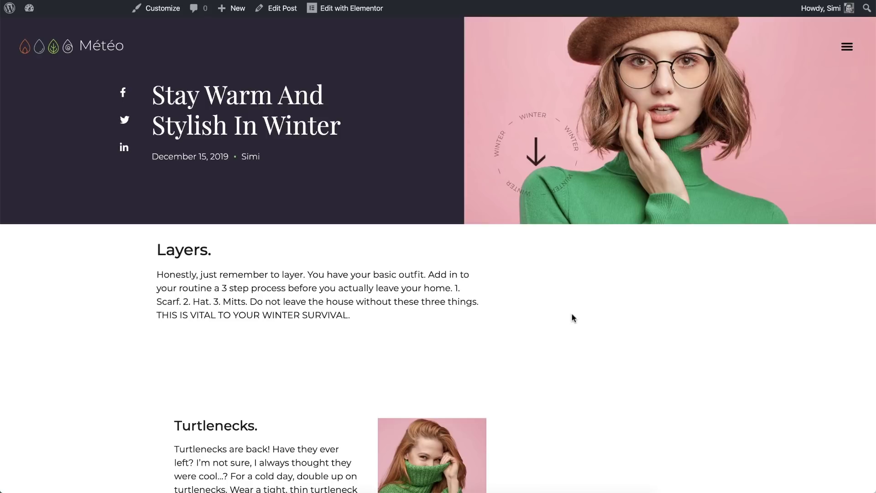
scroll(571, 313, up, 5)
scroll(572, 313, up, 1)
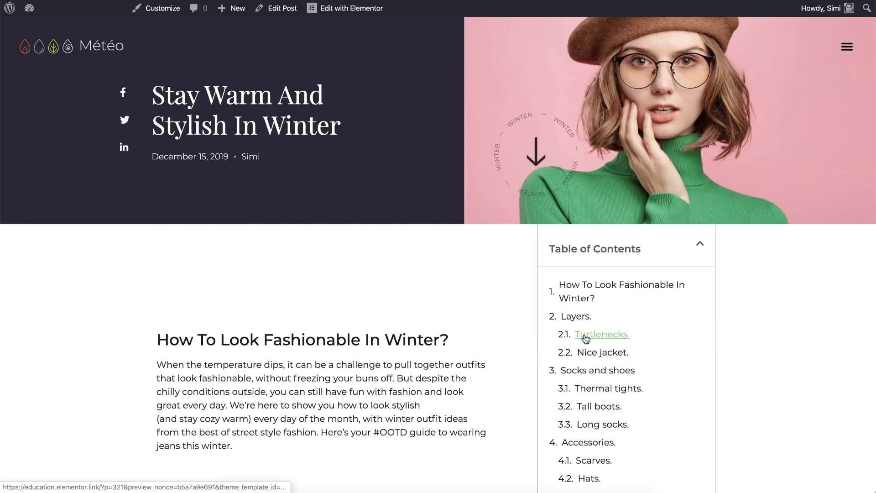
click(586, 337)
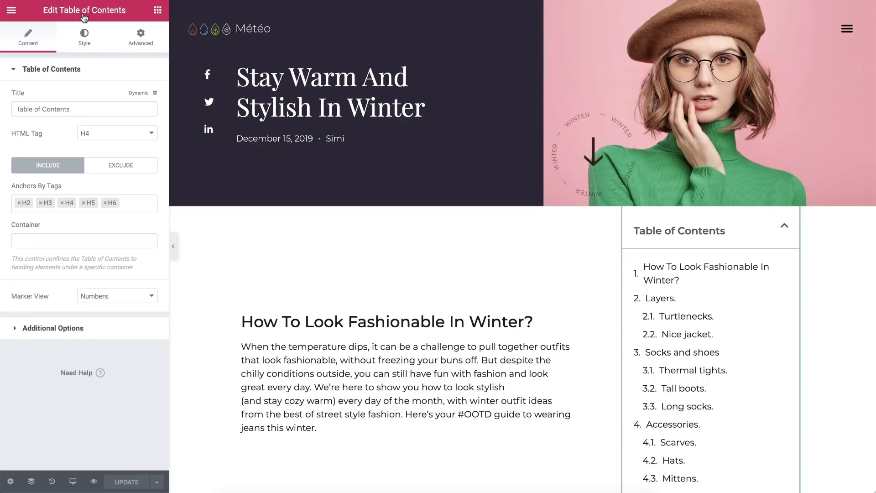
drag(86, 109, 9, 109)
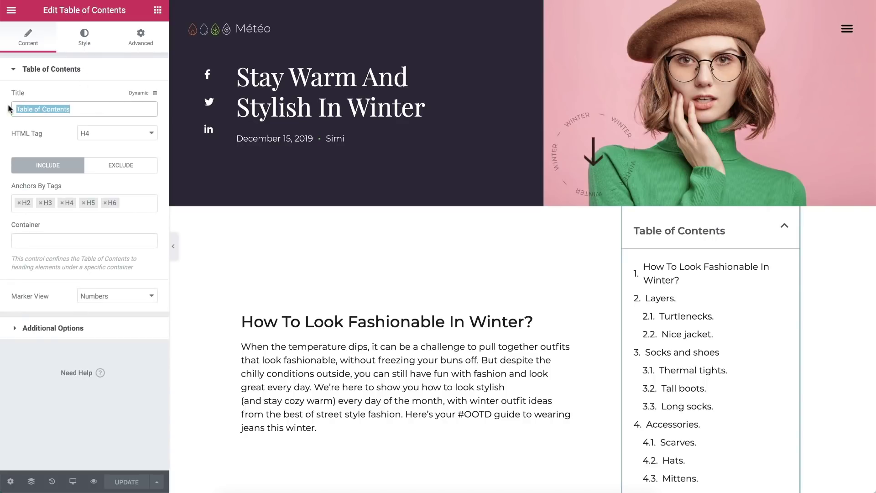
click(99, 110)
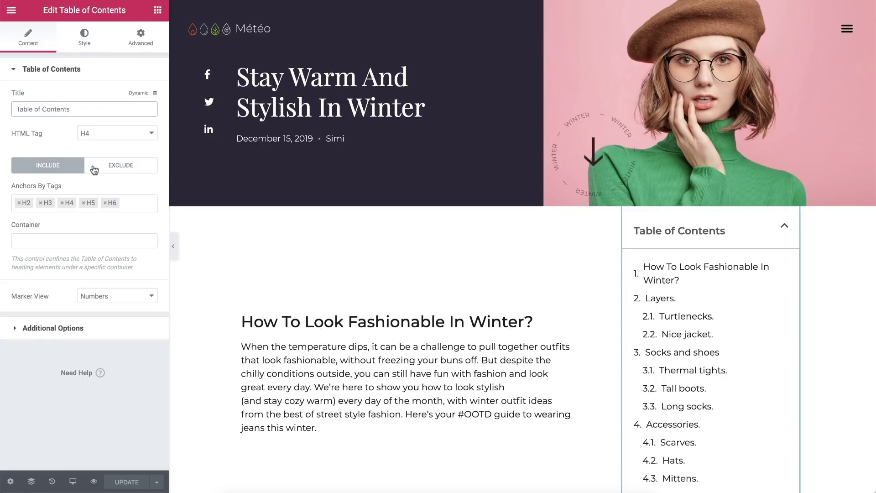
Limit the included anchor tags of the Table of Contents to H3 and H4 by removing H2, H5 and H6.
click(76, 171)
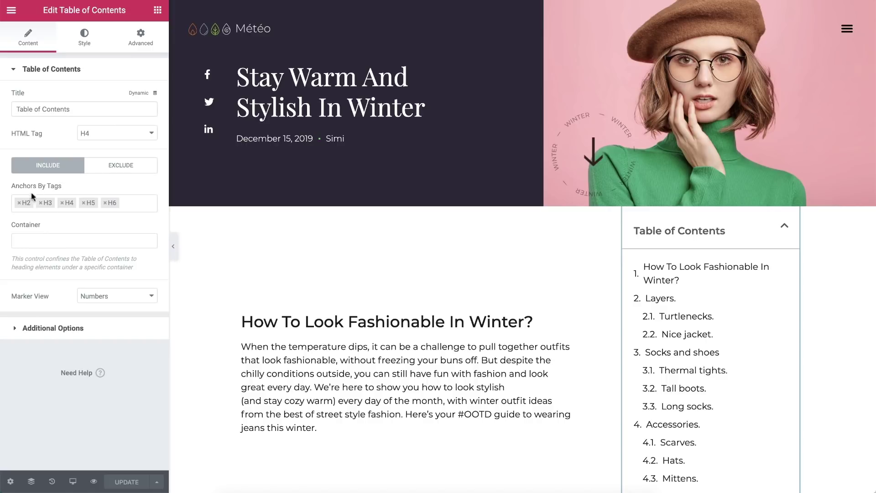
click(20, 202)
click(62, 203)
click(62, 203)
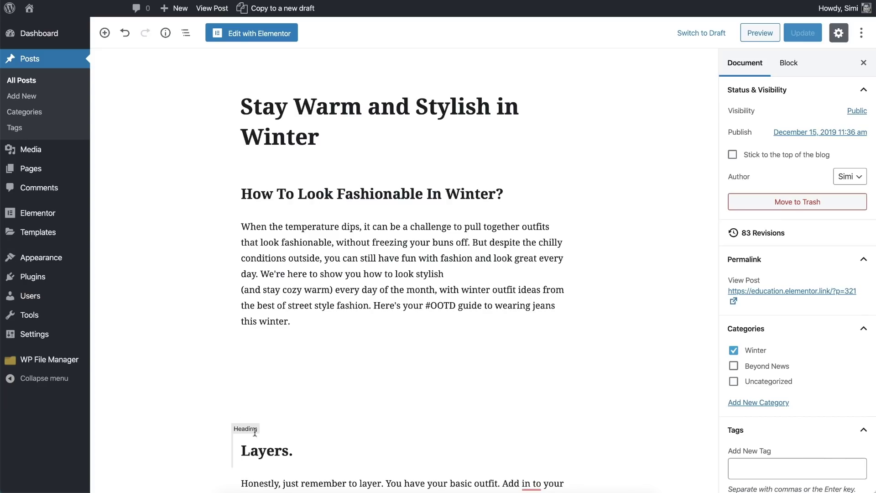
Check the heading levels of the Layers and Turtlenecks headings in the WordPress post editor.
click(263, 450)
scroll(263, 448, down, 2)
scroll(263, 447, down, 3)
click(276, 277)
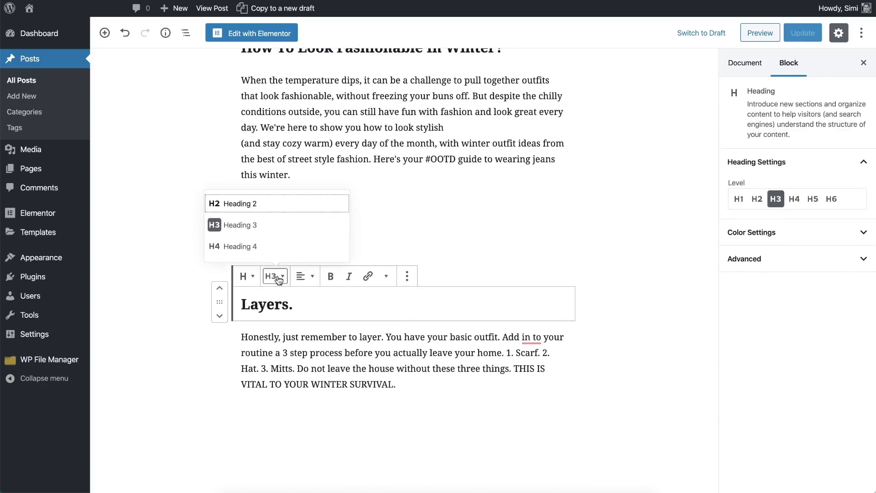
click(166, 313)
scroll(167, 309, down, 8)
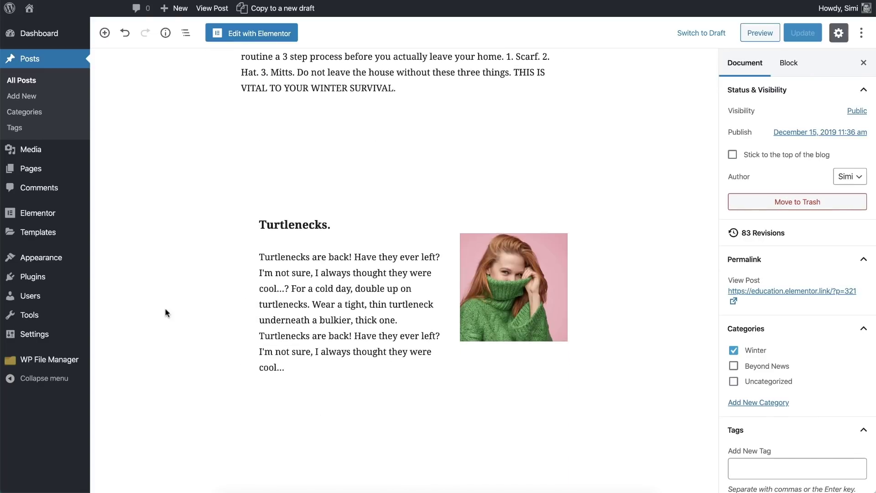
click(298, 227)
click(301, 189)
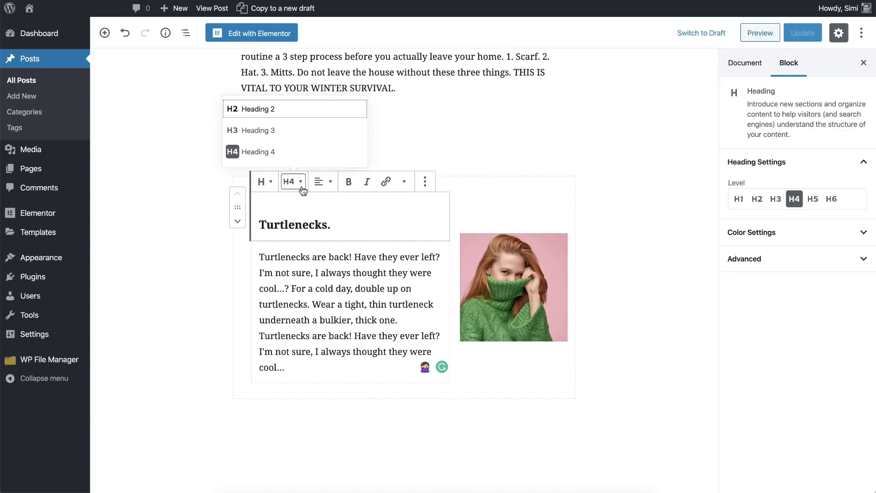
click(303, 188)
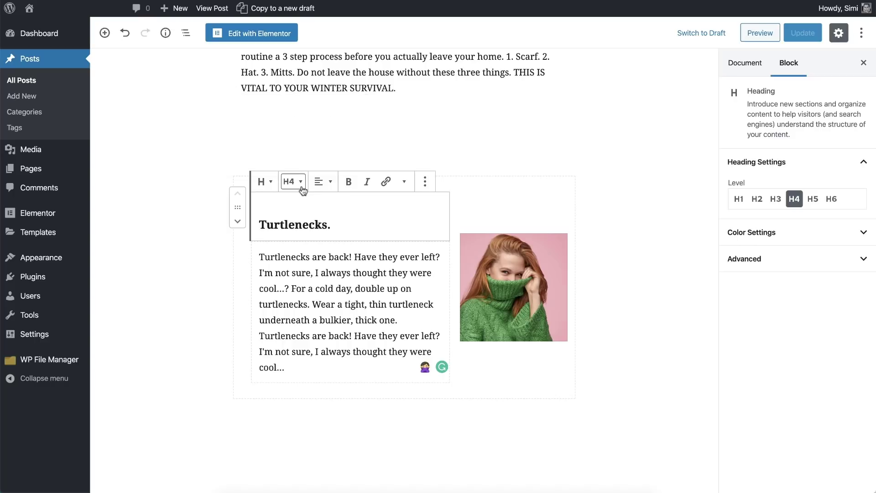
click(177, 208)
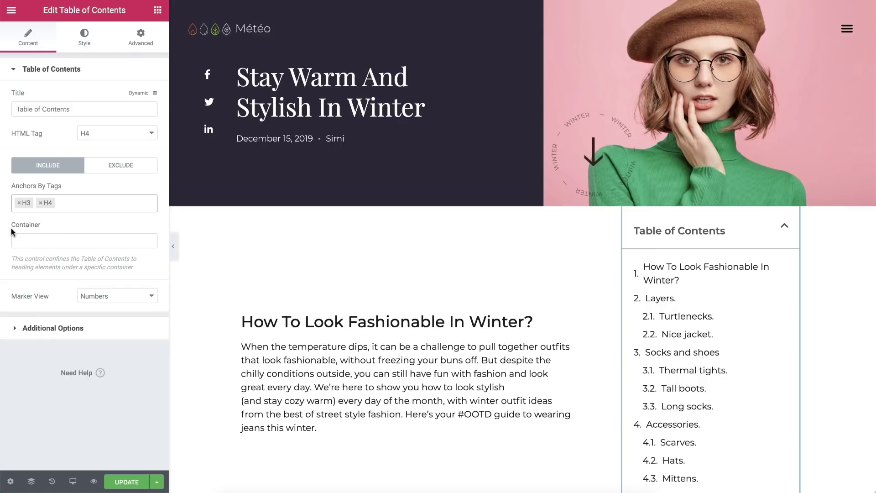
Confine the Table of Contents widget to the containers "main, footer".
scroll(251, 267, down, 20)
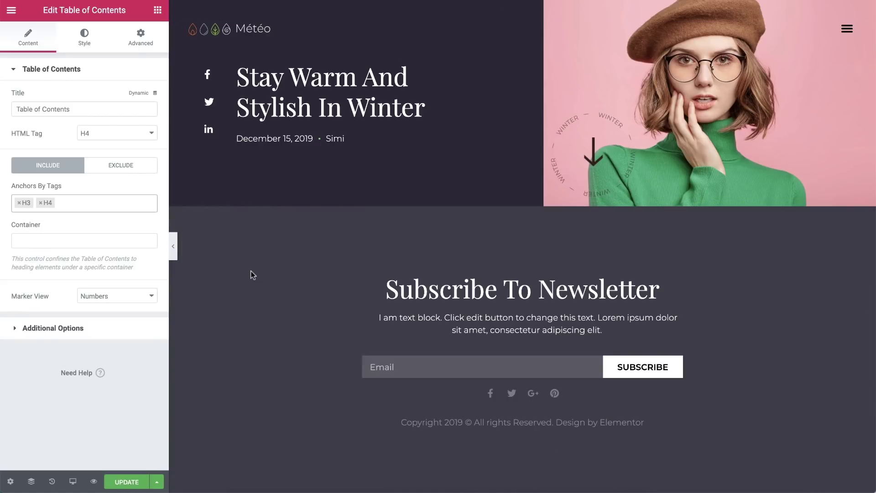
scroll(251, 272, up, 20)
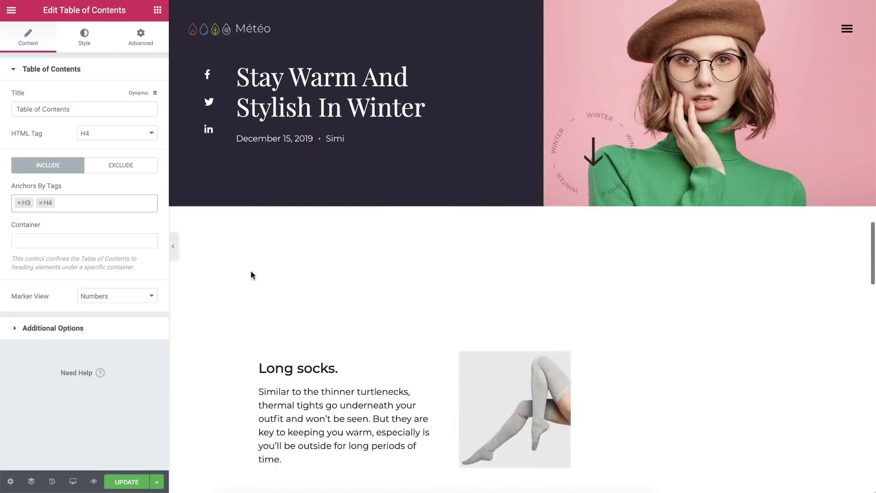
scroll(251, 274, up, 1)
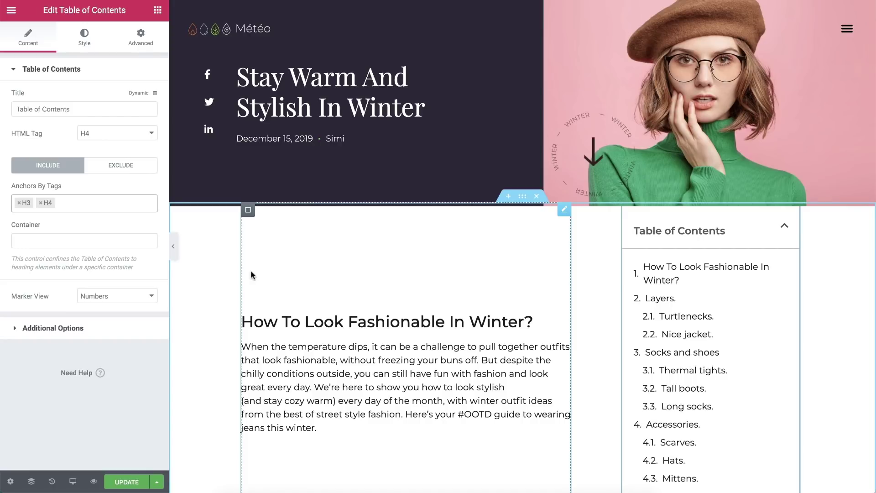
click(105, 241)
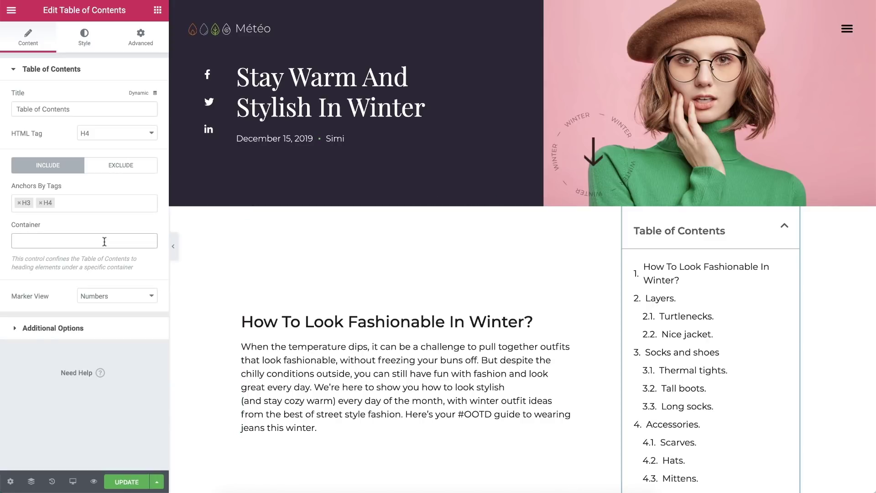
text(main, footer)
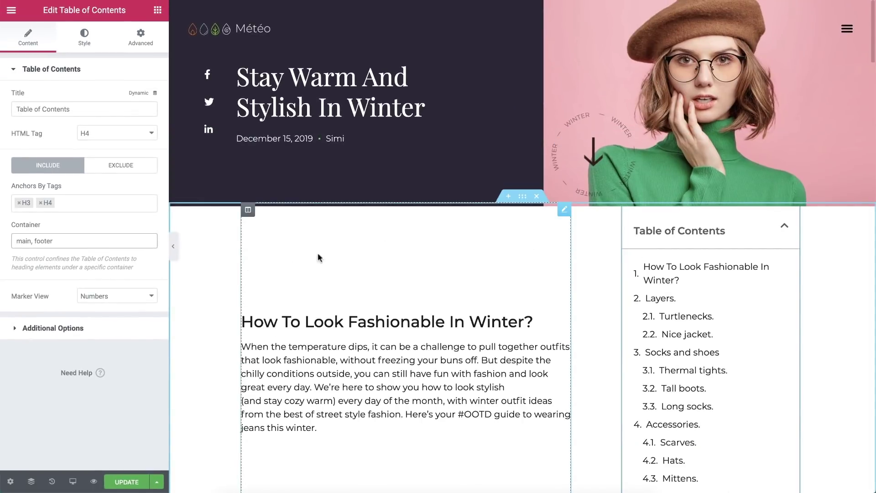
Check the HTML tag setting of the post content section, and return to the Table of Contents widget's container value.
click(318, 258)
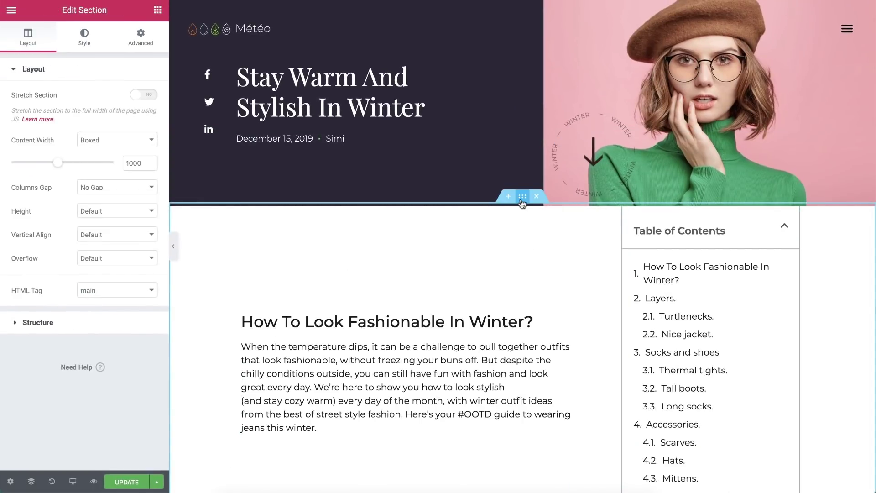
click(142, 293)
click(143, 293)
click(710, 351)
triple_click(107, 242)
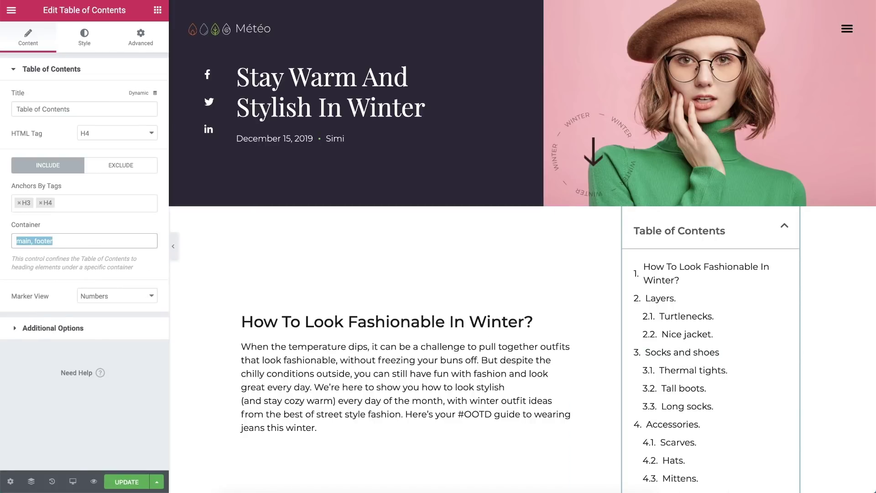
Give the post's "How To Look Fashionable In Winter?" heading the additional CSS class "ignore" and update the post.
click(110, 169)
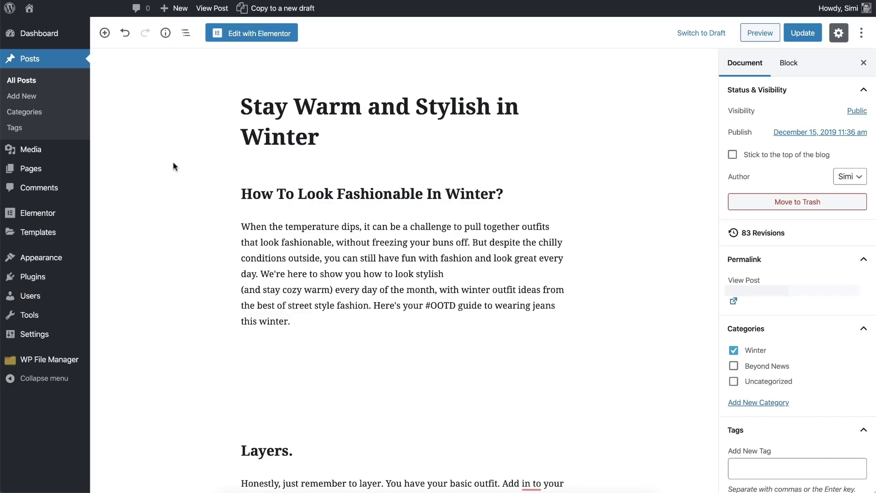
click(263, 194)
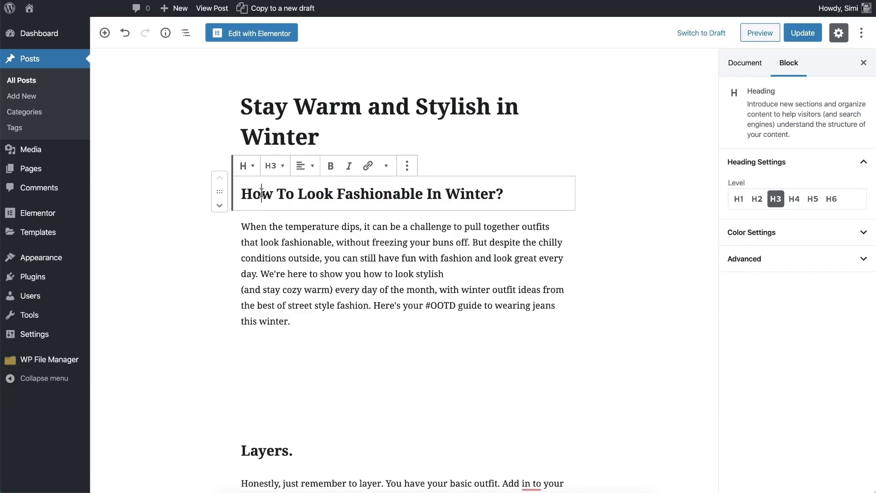
click(732, 263)
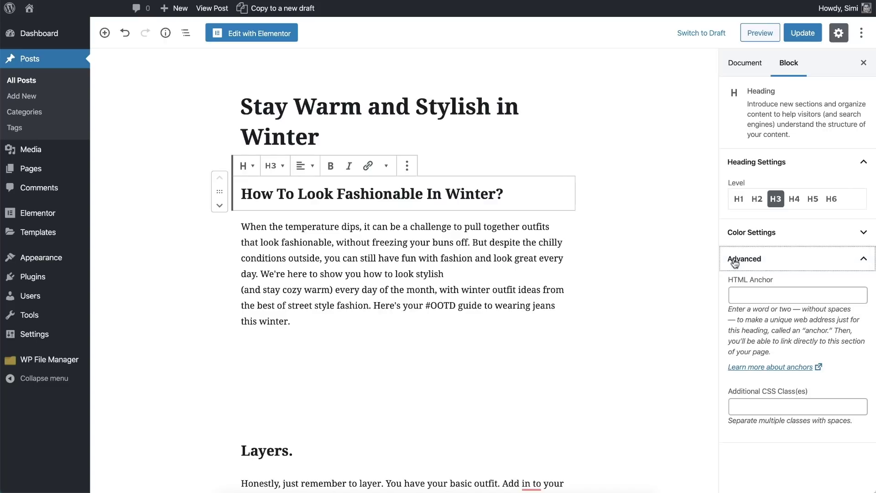
click(741, 406)
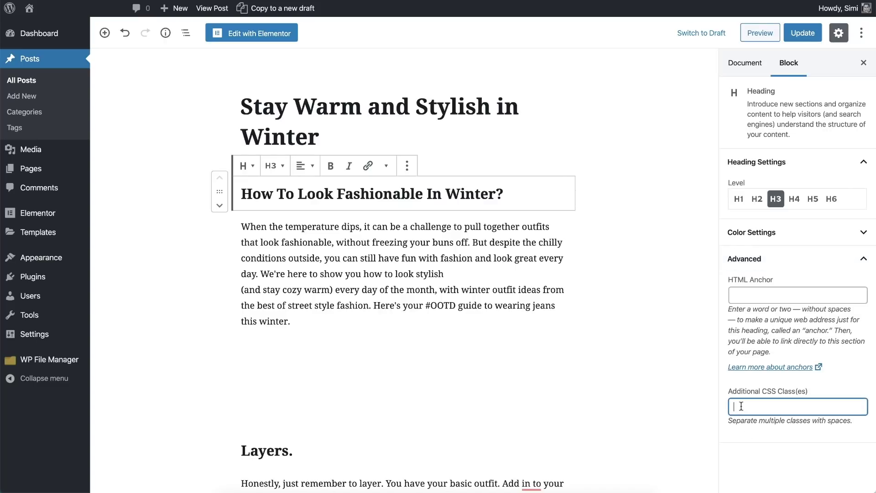
text(ignore)
click(811, 41)
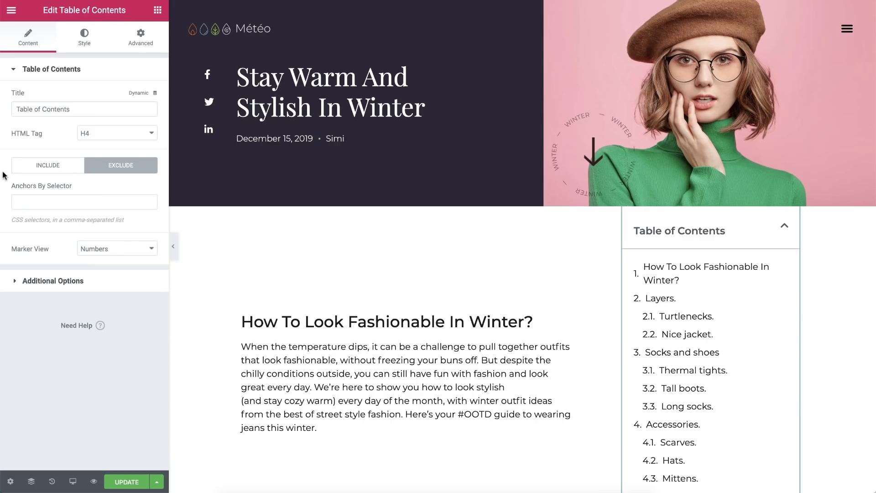
Try excluding anchors from the Table of Contents with the selector ".ignore", and clear the selector again.
click(16, 203)
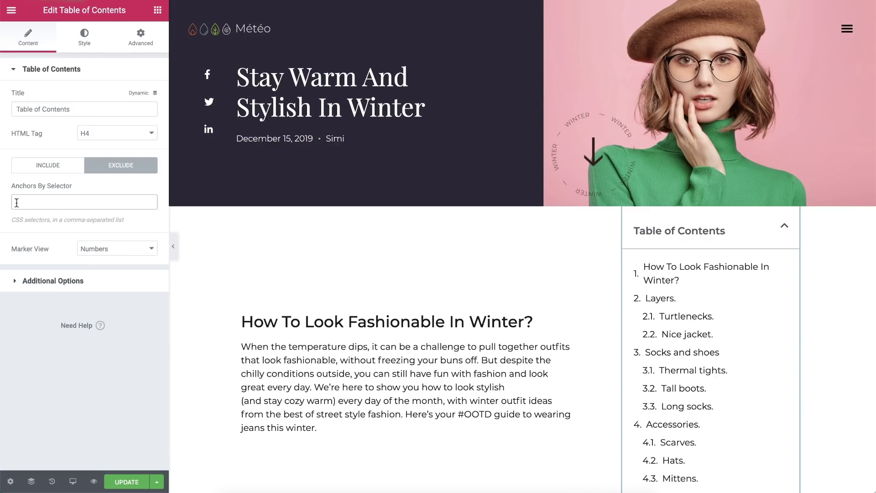
text(.ignore)
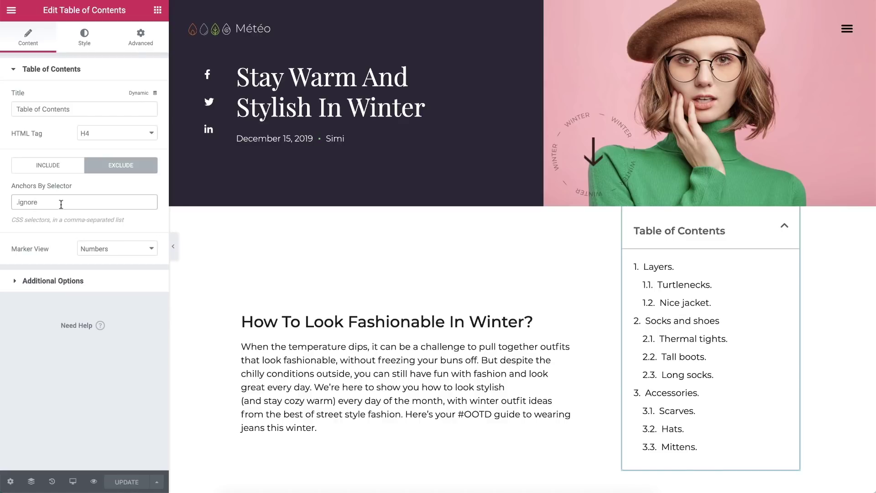
key(ctrl+a)
key(BackSpace)
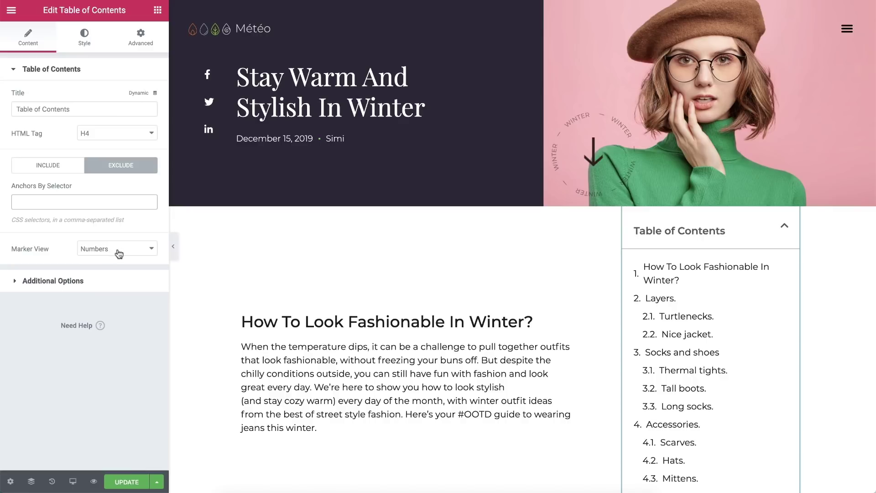
Set the Table of Contents marker view to Bullets, using the right arrow icon from Font Awesome - Duotone Pro.
click(121, 250)
click(122, 257)
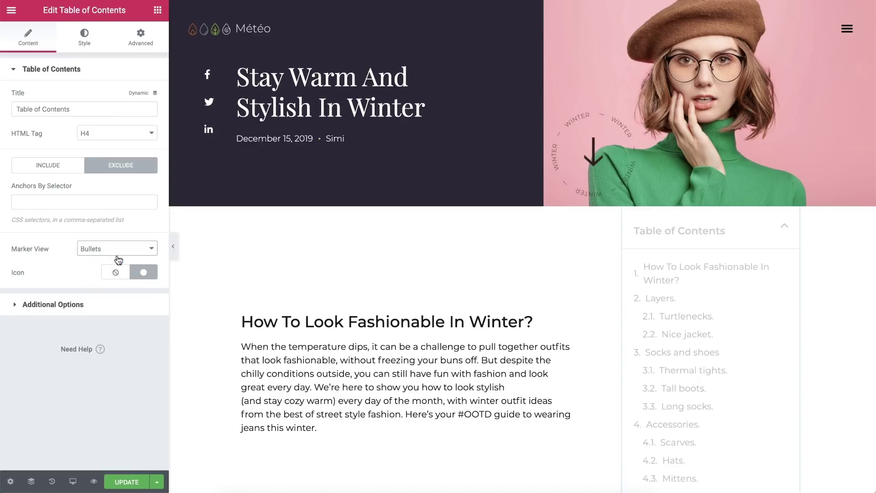
click(140, 273)
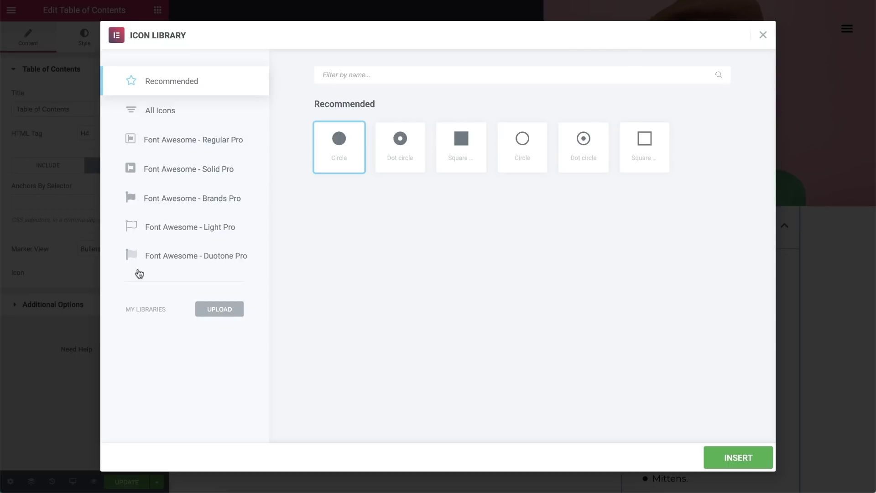
click(161, 260)
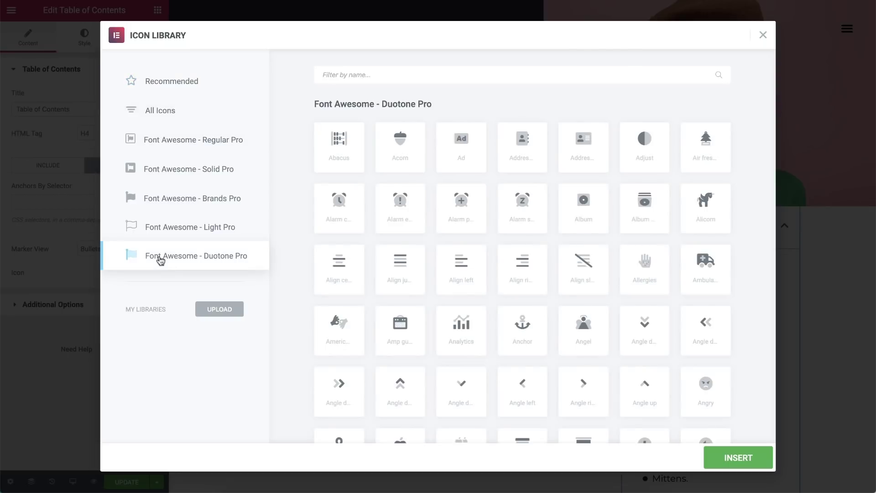
scroll(338, 214, down, 6)
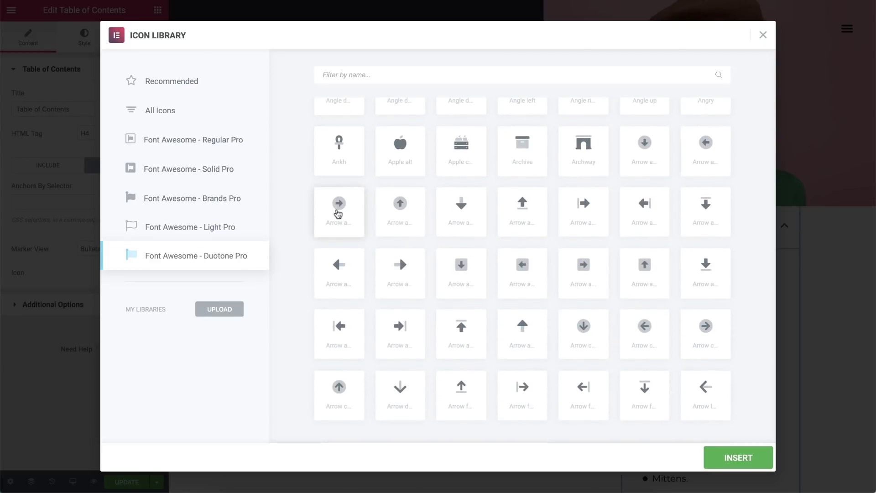
scroll(338, 213, down, 3)
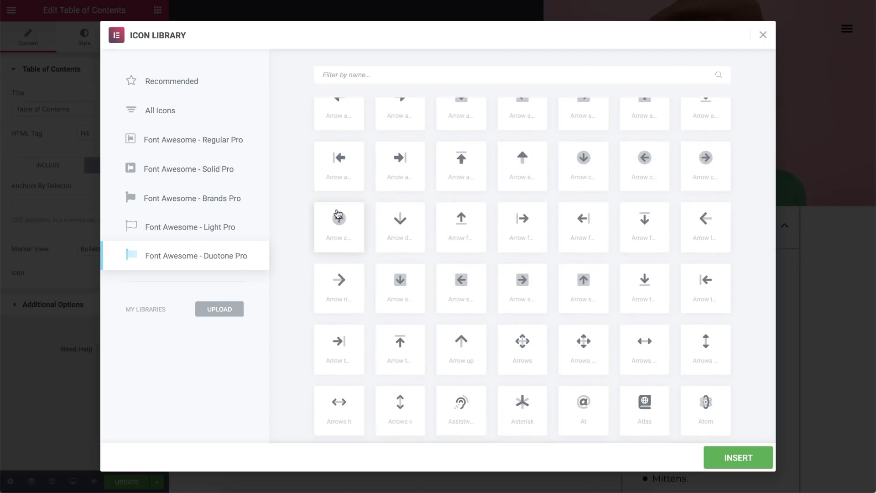
click(342, 305)
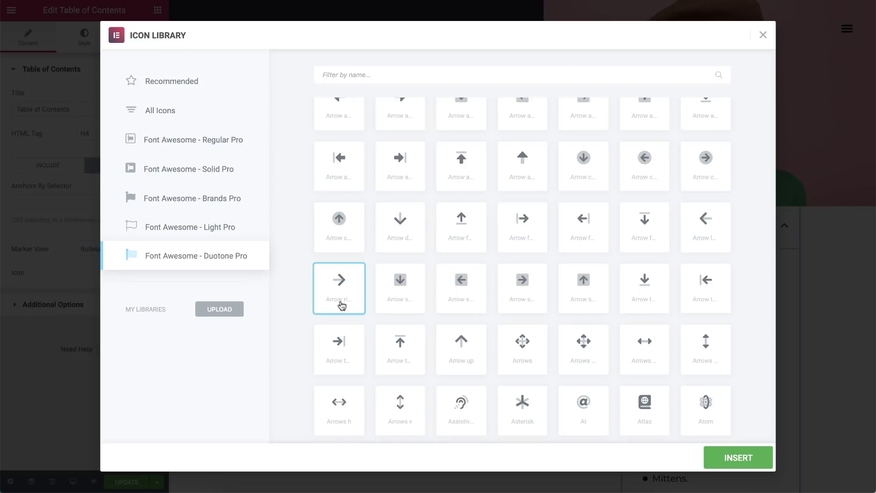
click(726, 457)
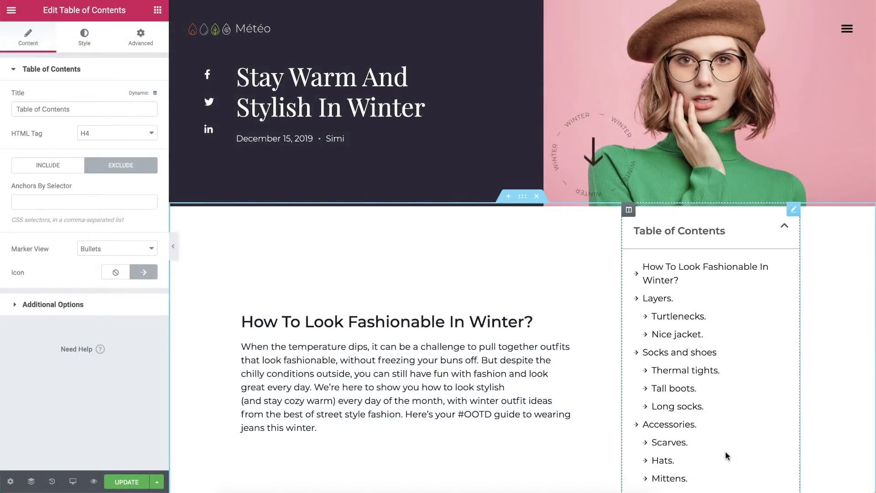
Turn on Word Wrap for the Table of Contents, and test minimizing and expanding its box.
click(23, 305)
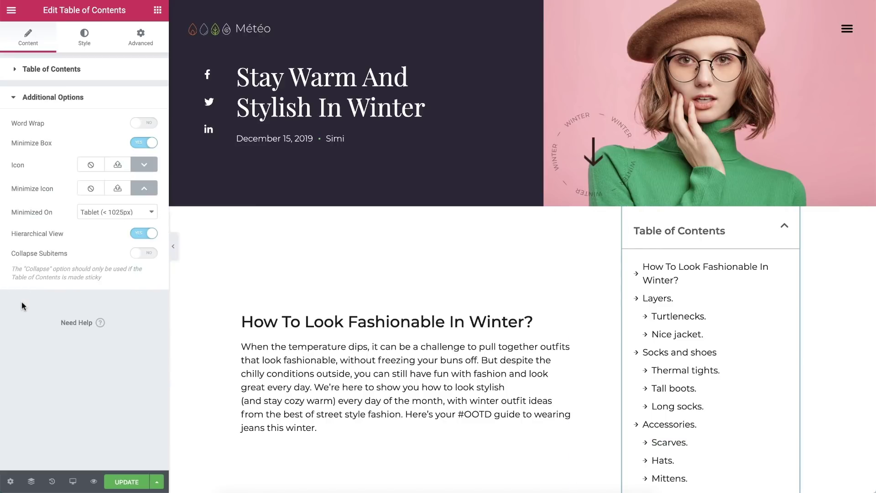
click(150, 124)
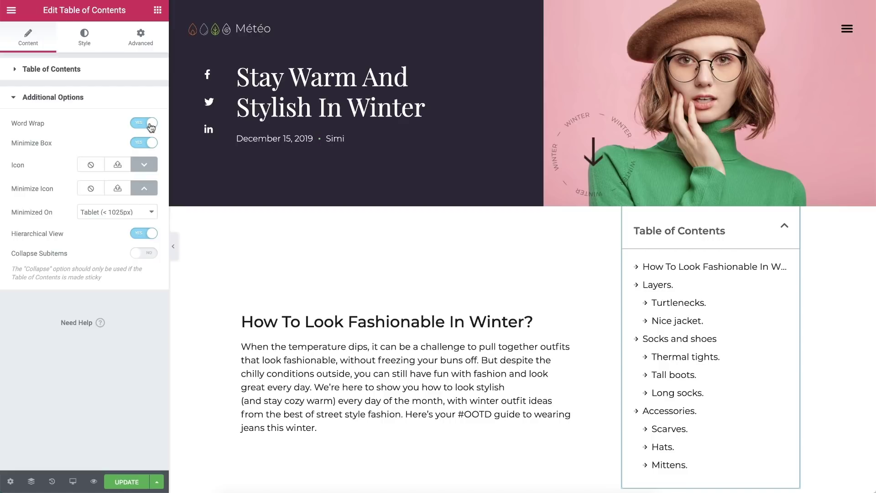
click(151, 144)
click(152, 144)
click(784, 227)
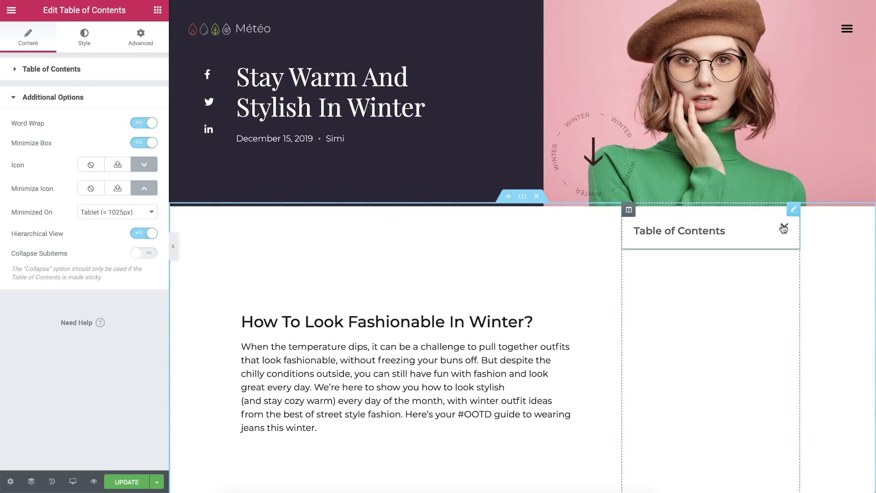
click(784, 228)
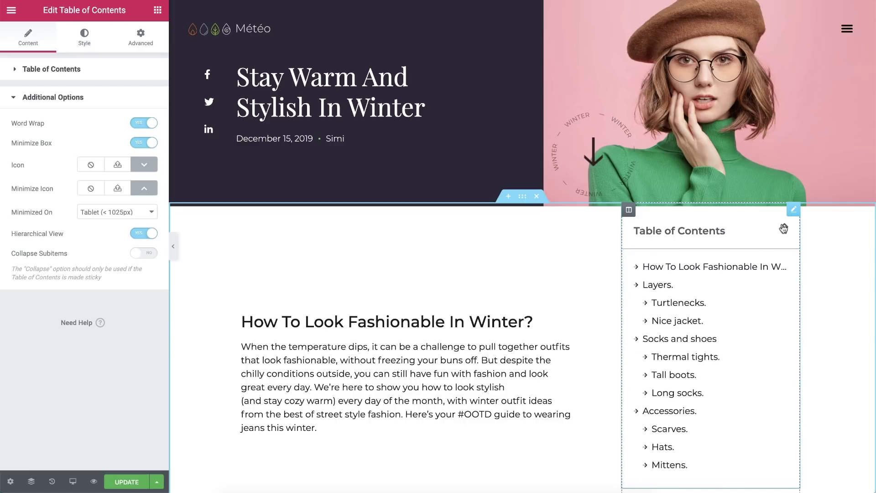
Look at the icon library and media upload choices for the Table of Contents expand icon, and test the box's toggle.
click(147, 165)
click(92, 240)
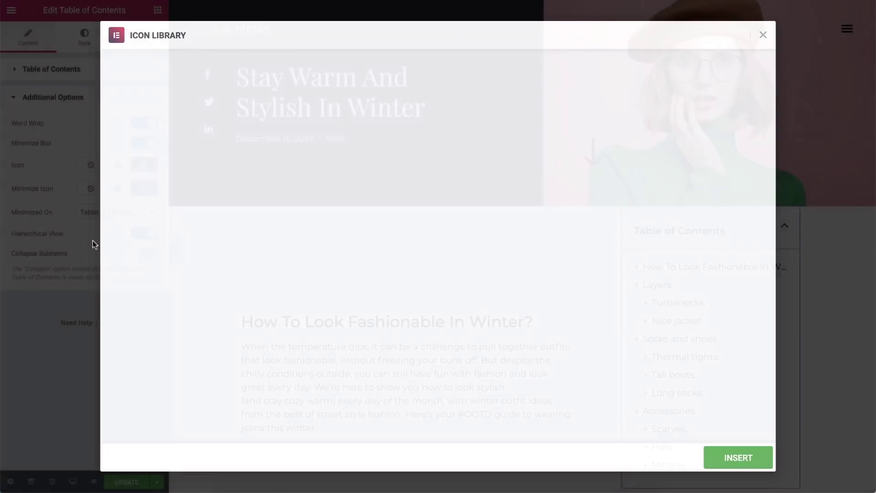
click(117, 166)
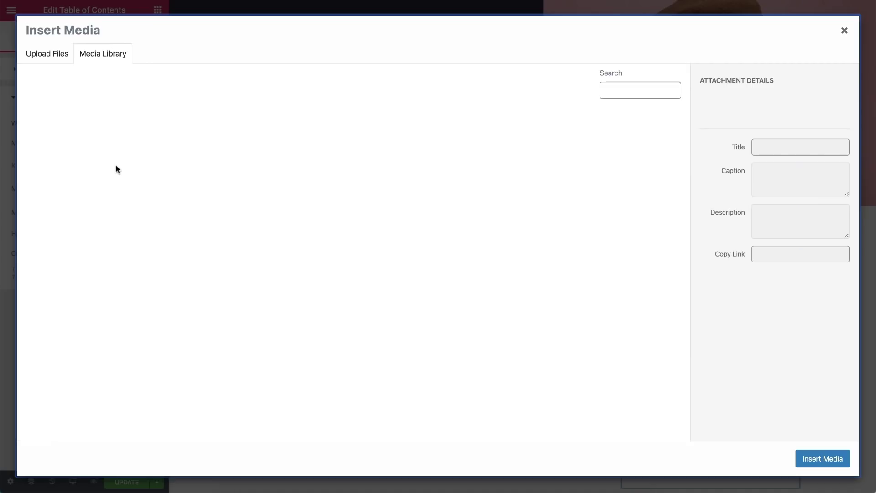
click(11, 215)
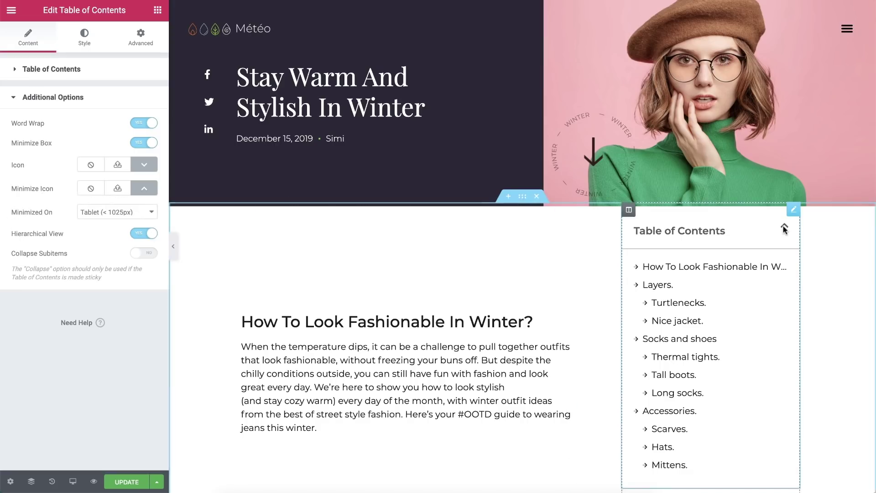
click(784, 227)
click(785, 228)
Set the Table of Contents to be minimized on Mobile (< 768px).
click(100, 213)
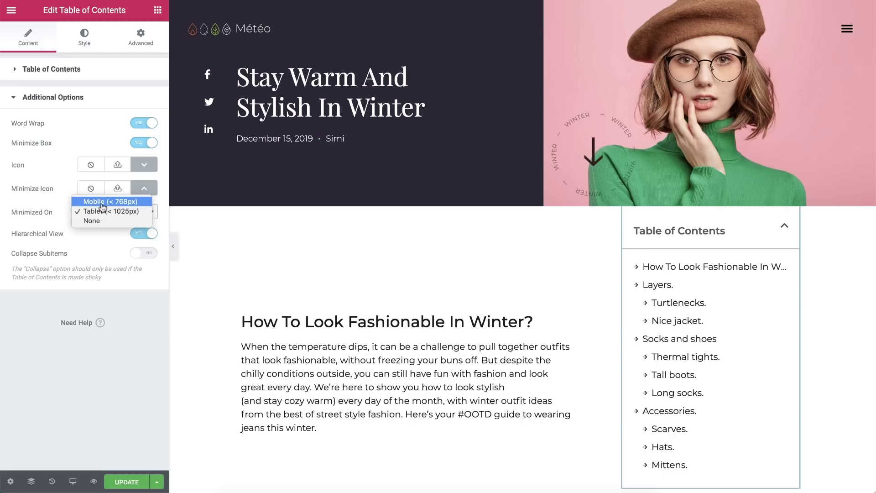
click(101, 202)
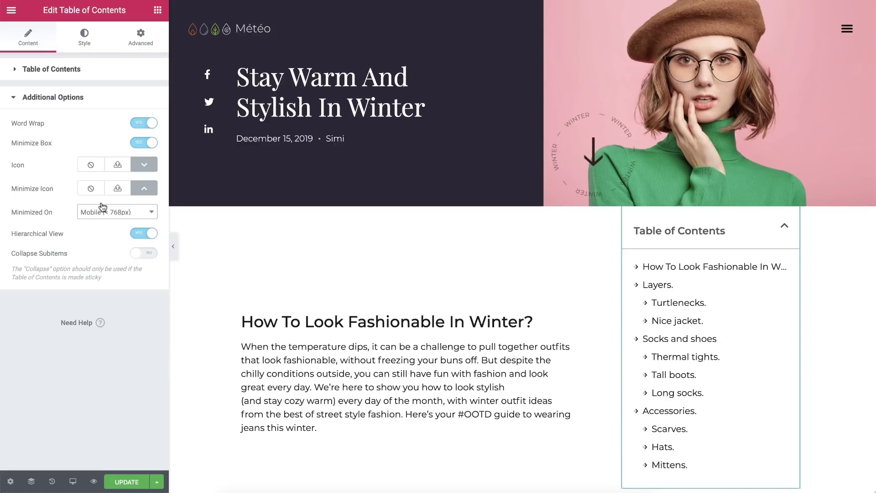
Try the Table of Contents without Hierarchical View and with Collapse Subitems, restoring each setting.
click(139, 234)
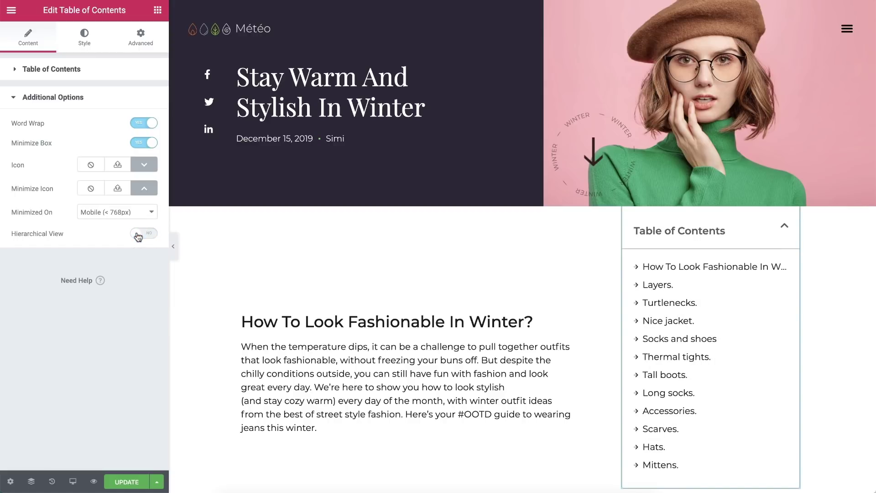
click(155, 236)
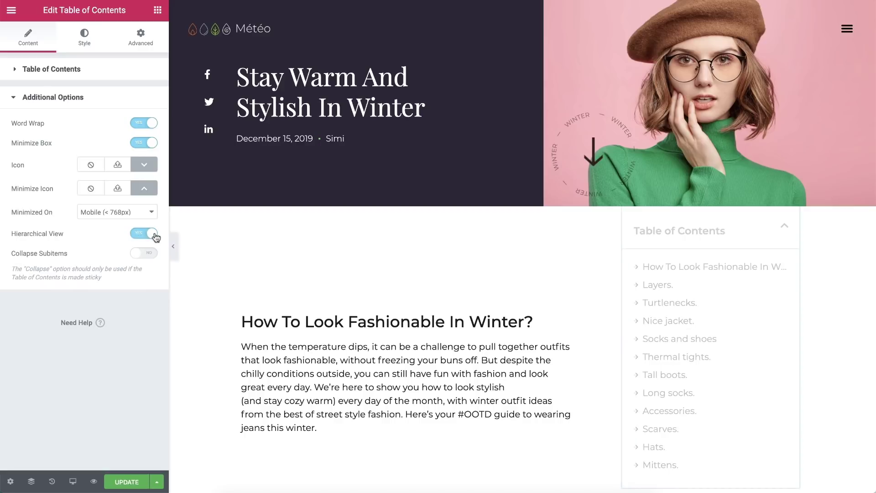
click(151, 254)
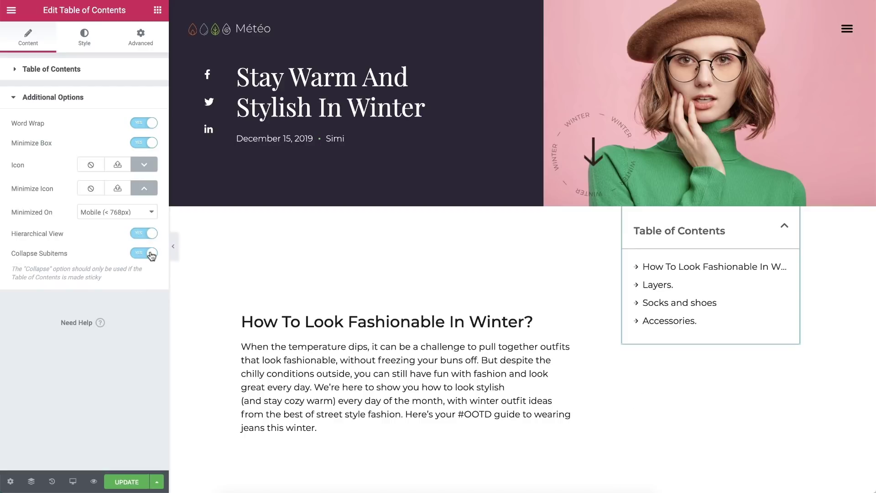
click(136, 255)
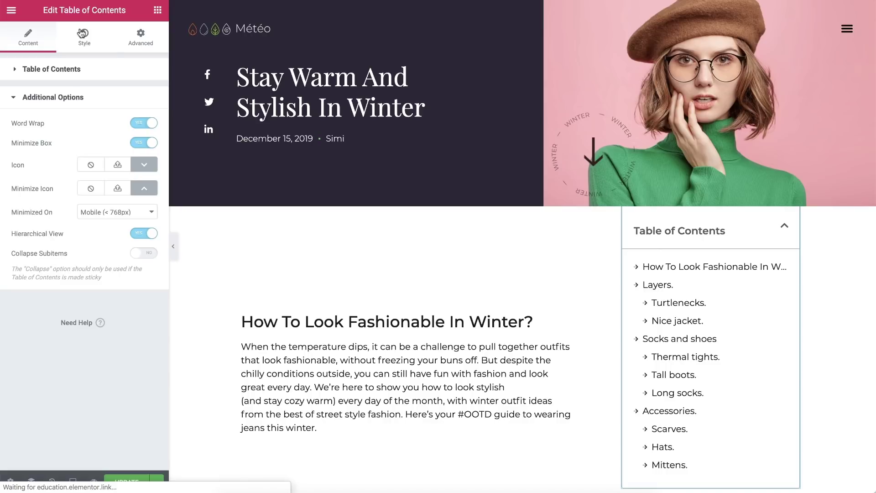
Give the Table of Contents box the background color #2B2635 and the border color #4F5463.
click(82, 33)
click(142, 97)
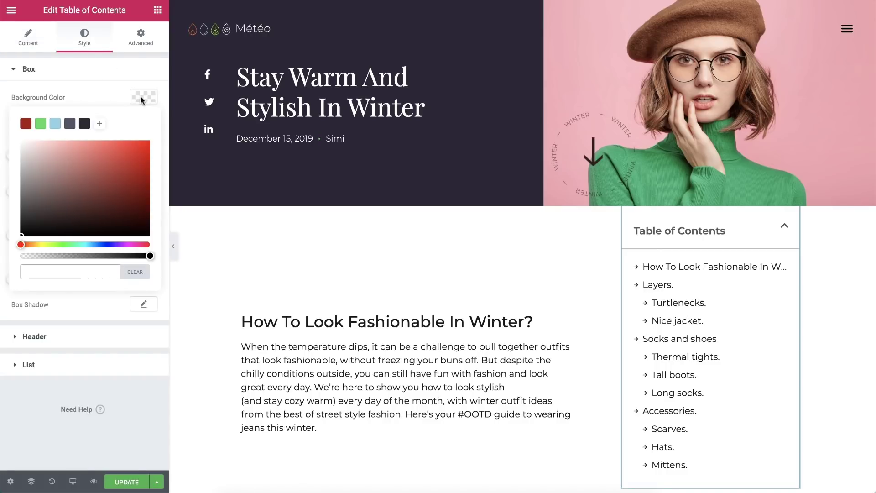
click(85, 124)
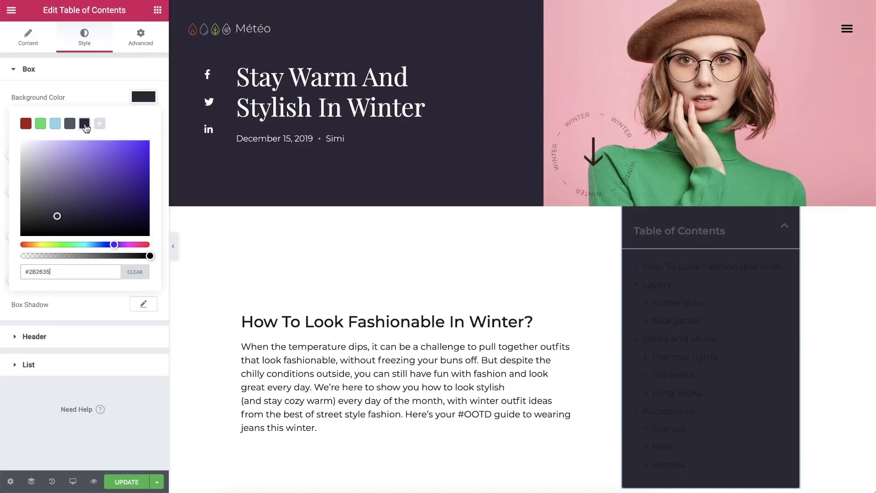
click(107, 92)
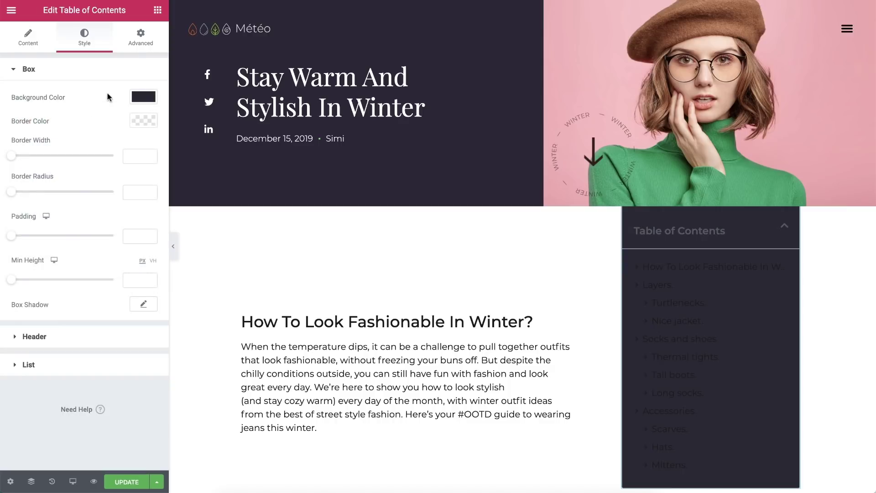
click(137, 120)
click(70, 147)
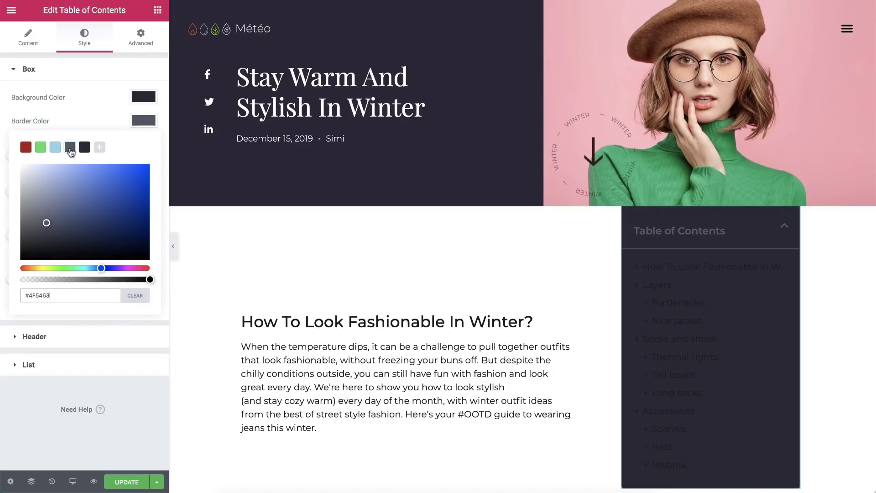
click(83, 118)
Set the box's border width and border radius to 0, its padding to 40 and its minimum height to 65 VH.
drag(12, 155, 5, 194)
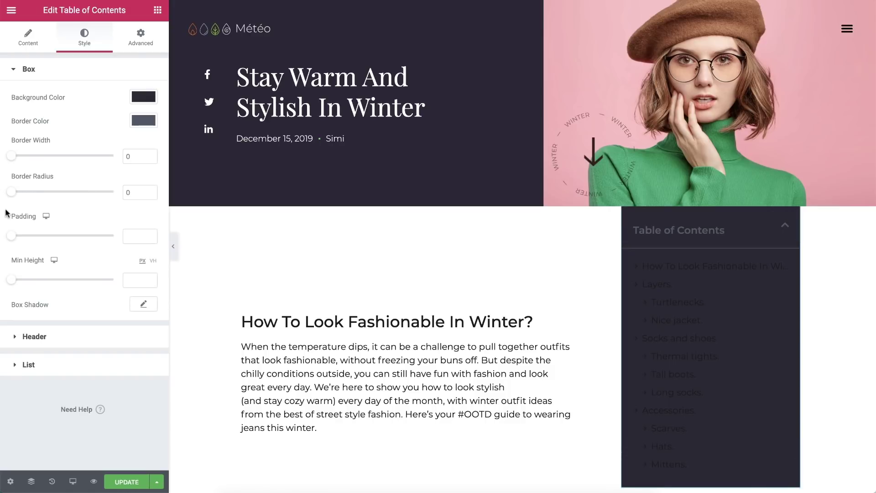
drag(10, 236, 51, 237)
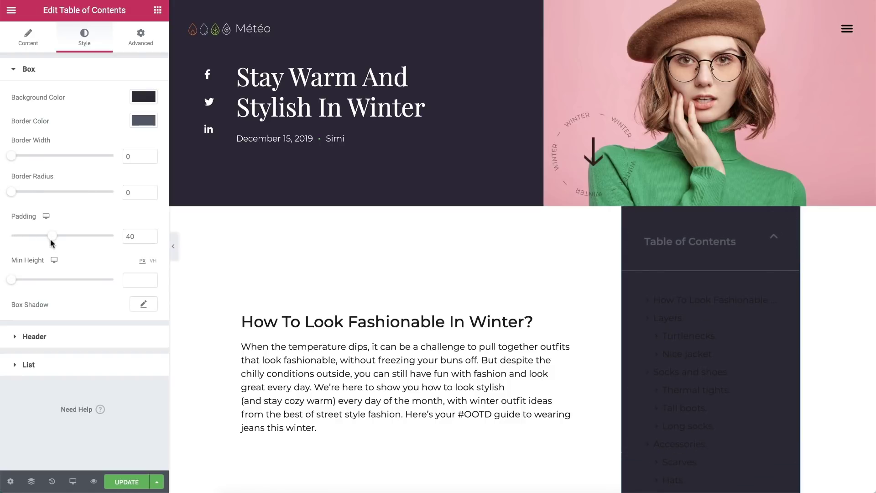
click(152, 261)
click(137, 279)
text(65)
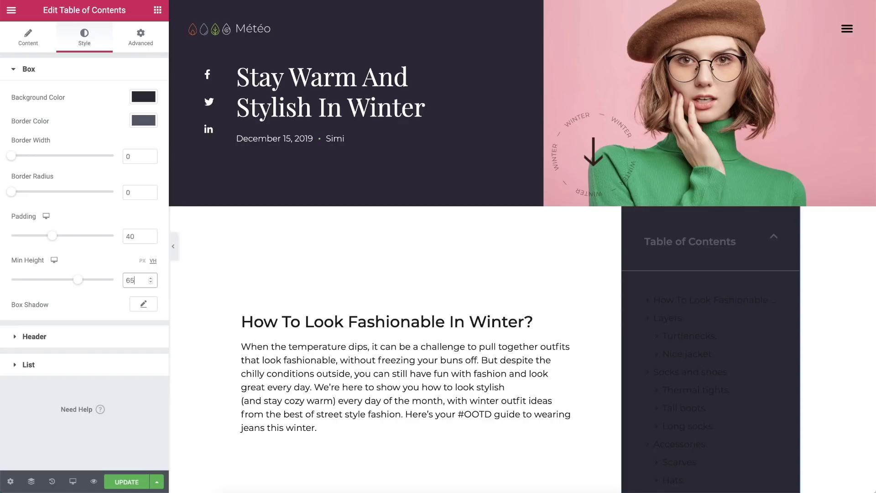
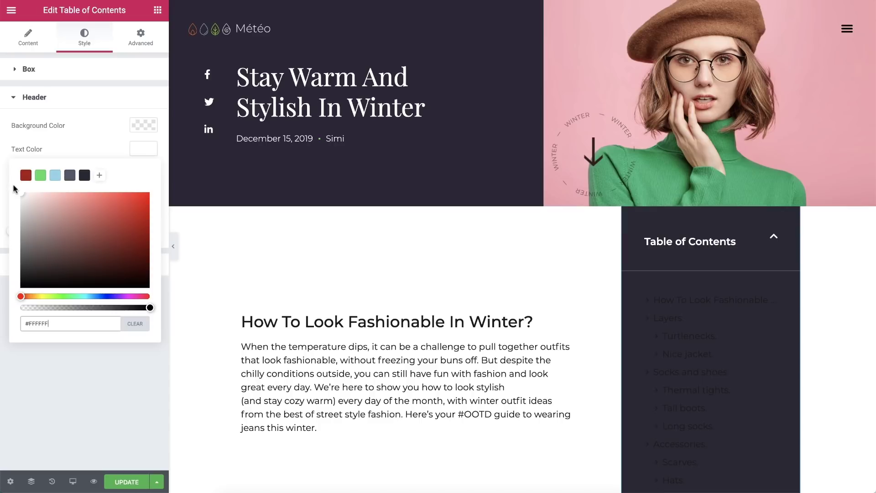
Set the Table of Contents header typography to weight 500 with the Uppercase transform.
click(70, 147)
click(142, 176)
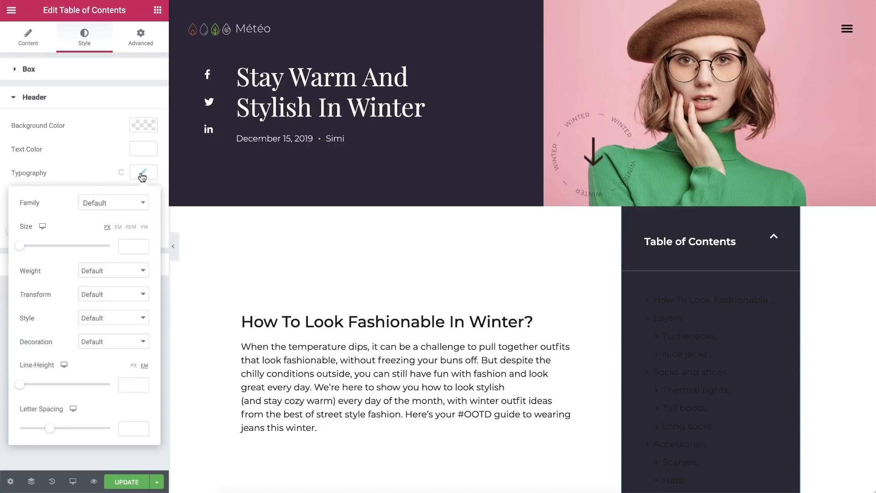
click(106, 267)
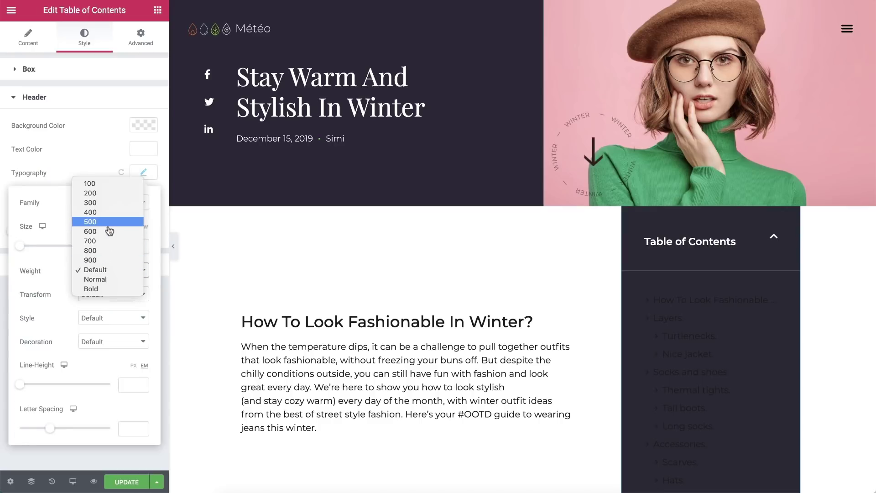
click(108, 225)
click(108, 293)
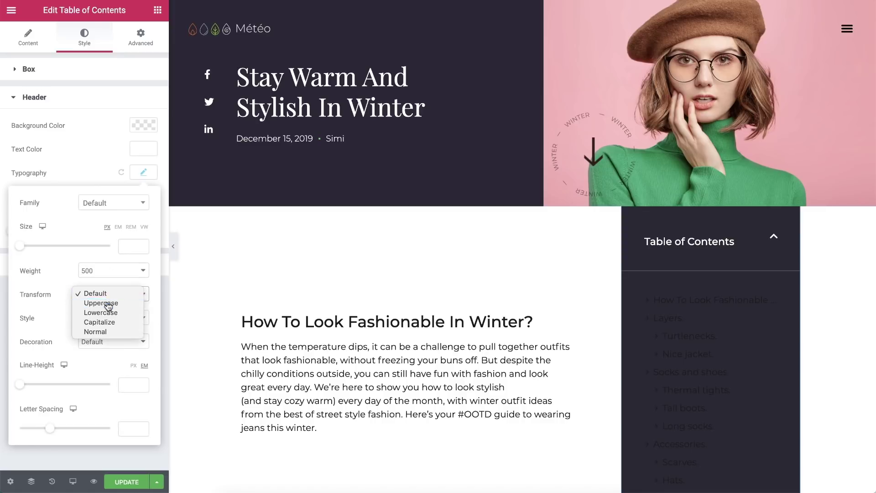
click(108, 302)
click(89, 185)
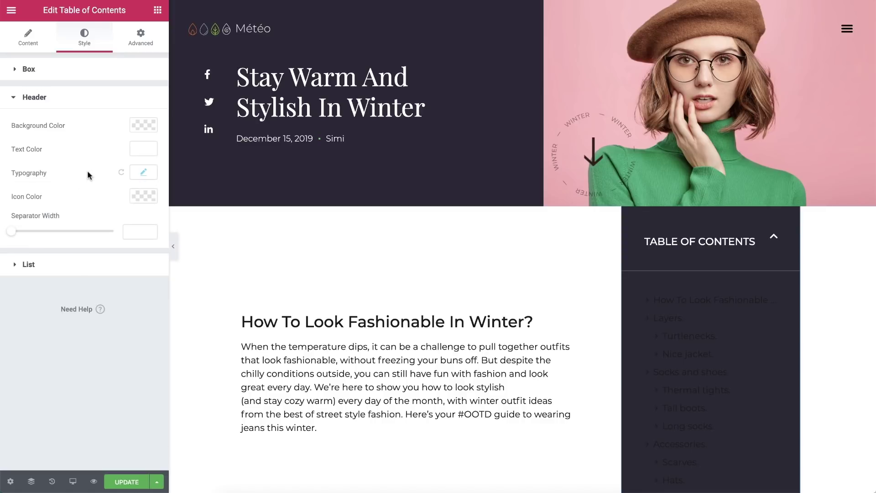
Try the red #A41911 and the green swatch as the header's icon color, and clear the icon color again.
click(142, 197)
click(26, 224)
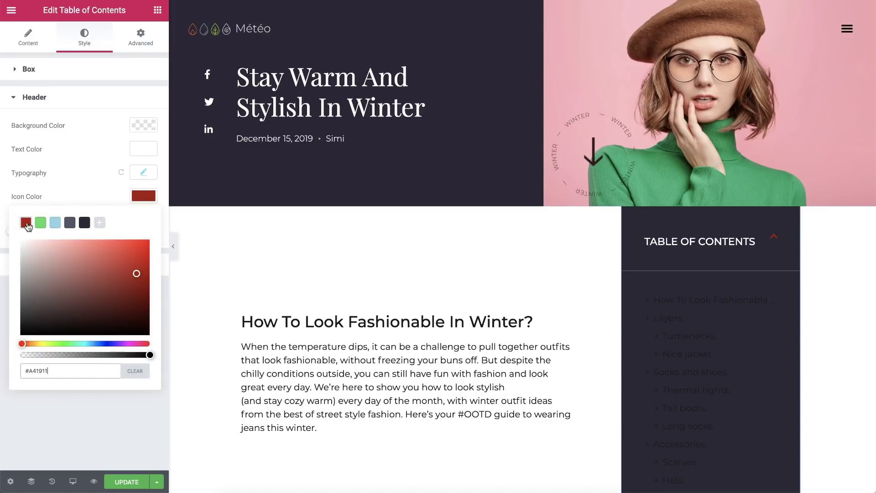
click(41, 224)
click(135, 371)
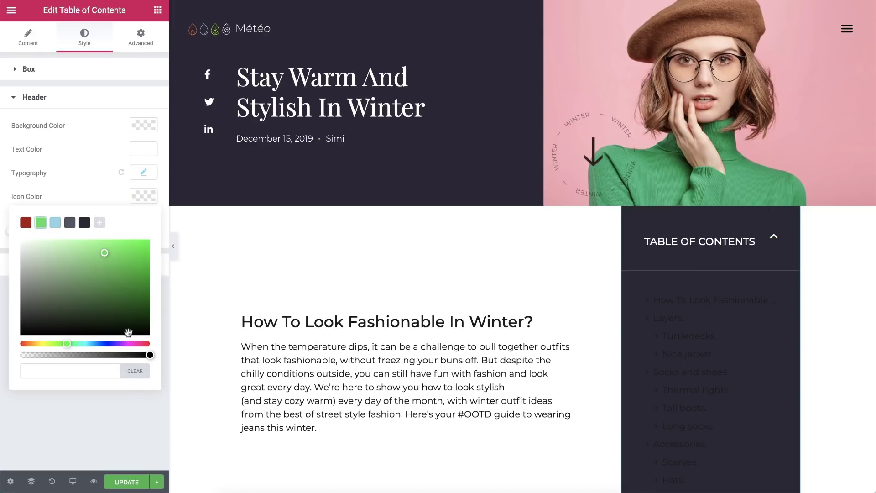
click(98, 190)
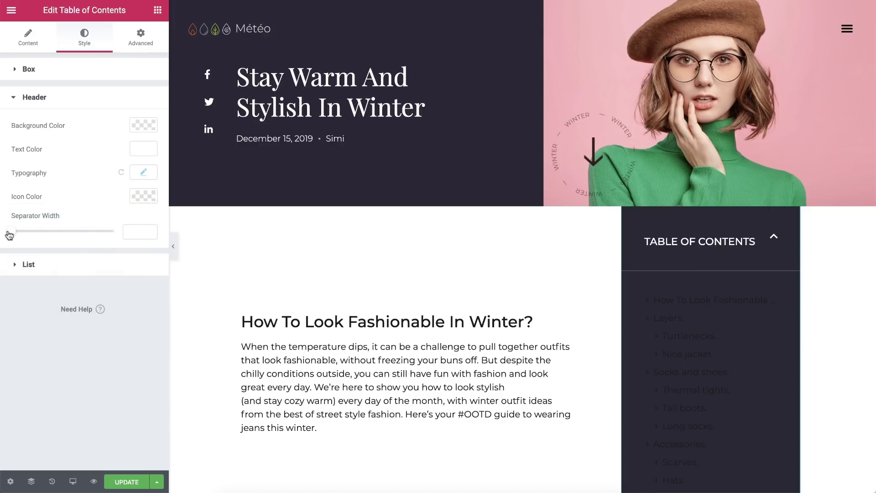
Try a header separator width of 49 and clear the value again.
drag(11, 232, 63, 236)
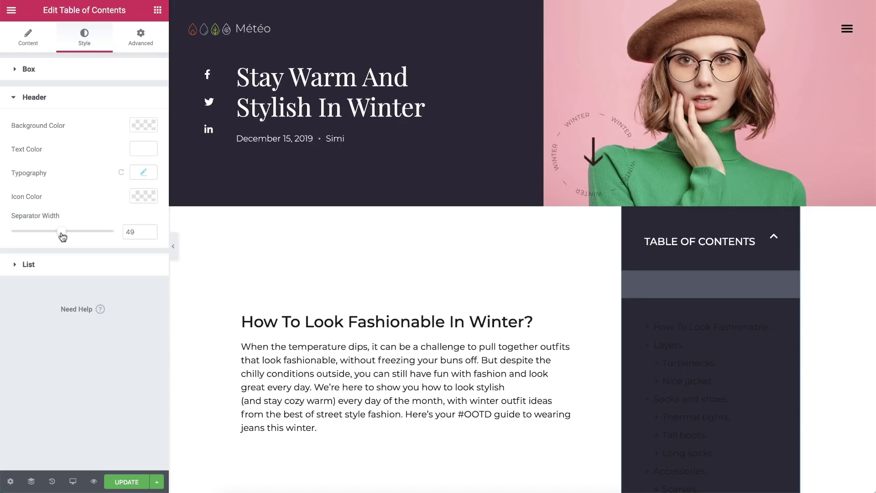
key(BackSpace)
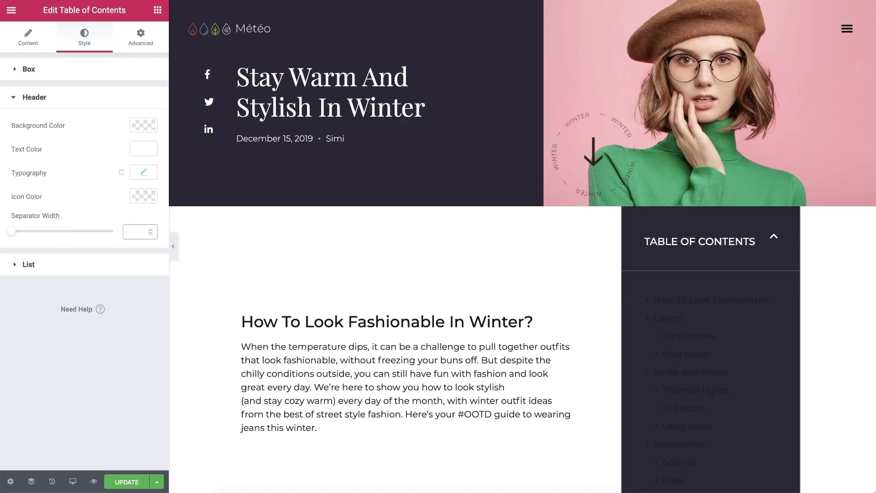
Set the normal text color of the Table of Contents list to white.
click(96, 266)
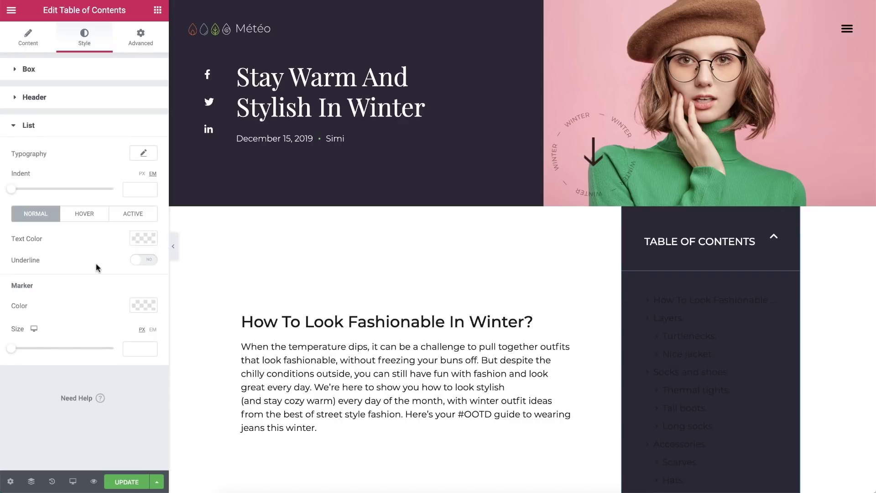
click(139, 238)
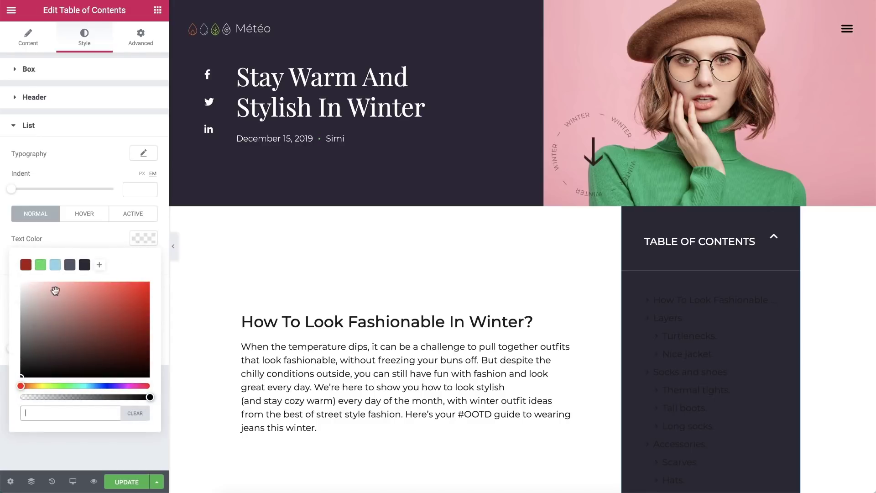
drag(55, 290, 9, 280)
click(73, 241)
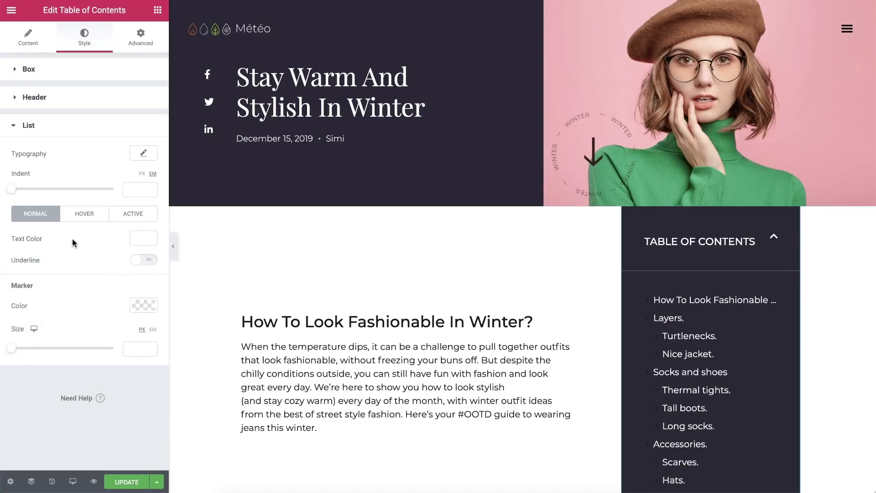
Tighten the line height in the list typography and set the list indent to 2 EM.
click(143, 154)
drag(26, 363, 30, 365)
click(77, 157)
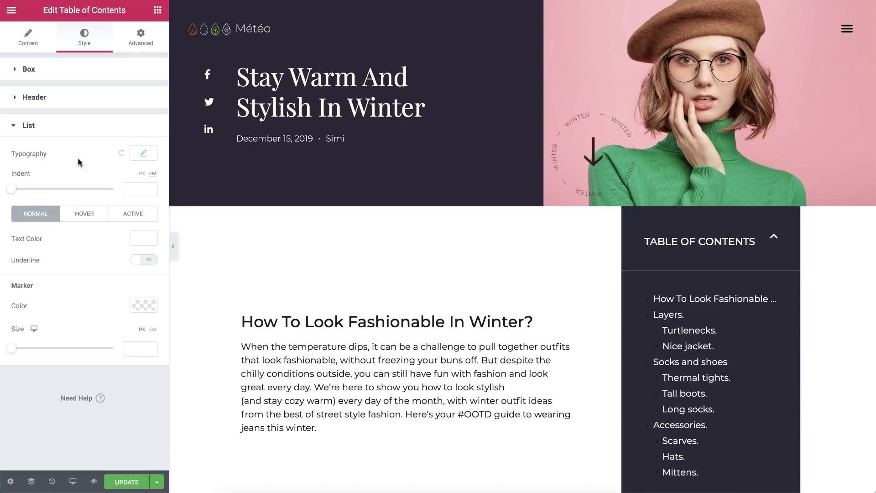
drag(11, 189, 31, 191)
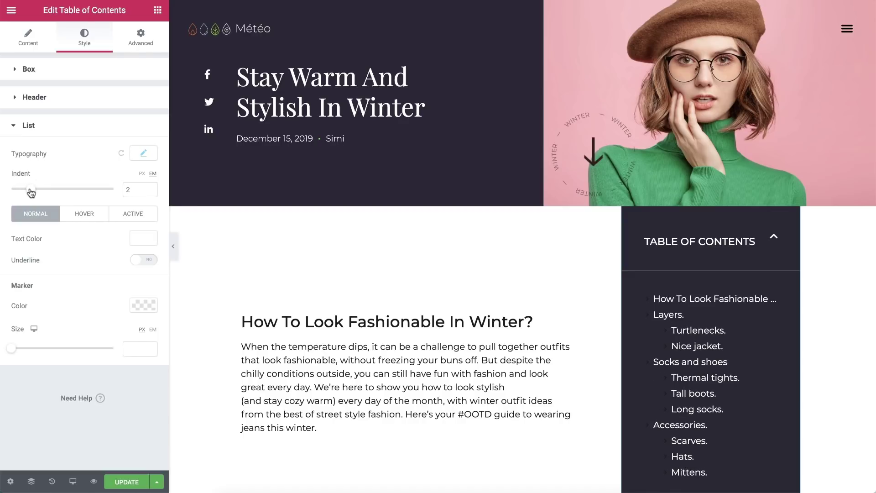
click(73, 214)
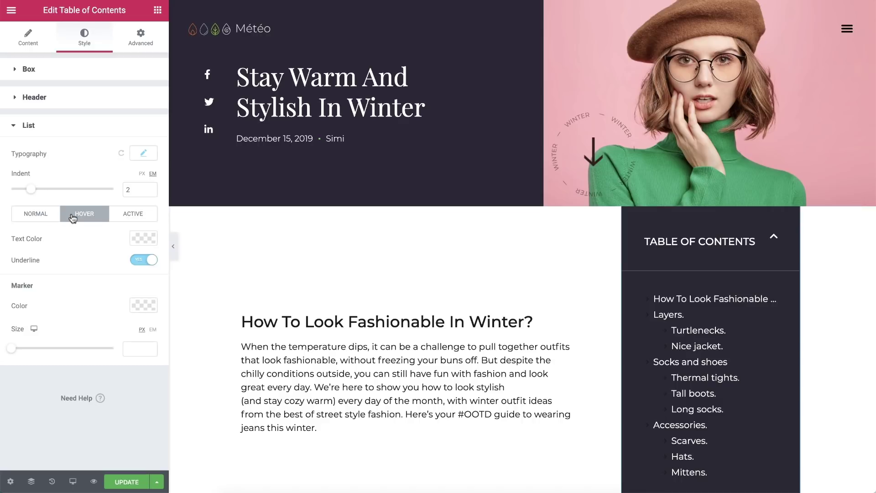
click(126, 217)
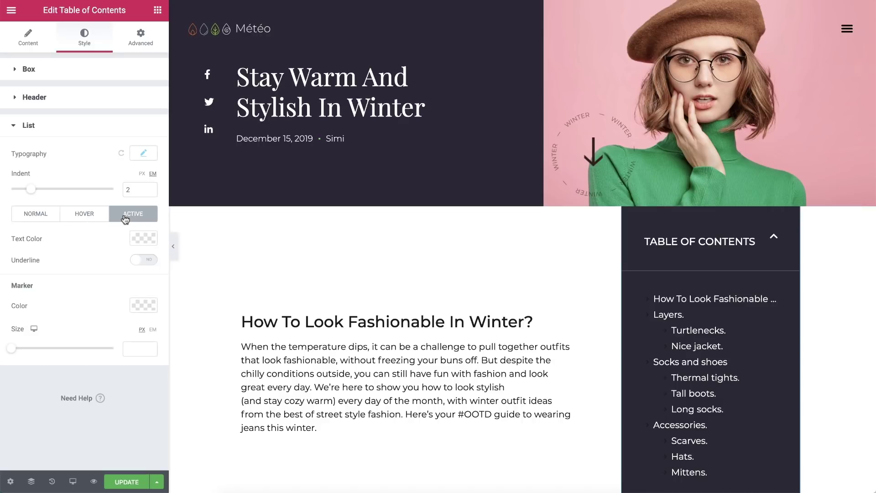
click(36, 215)
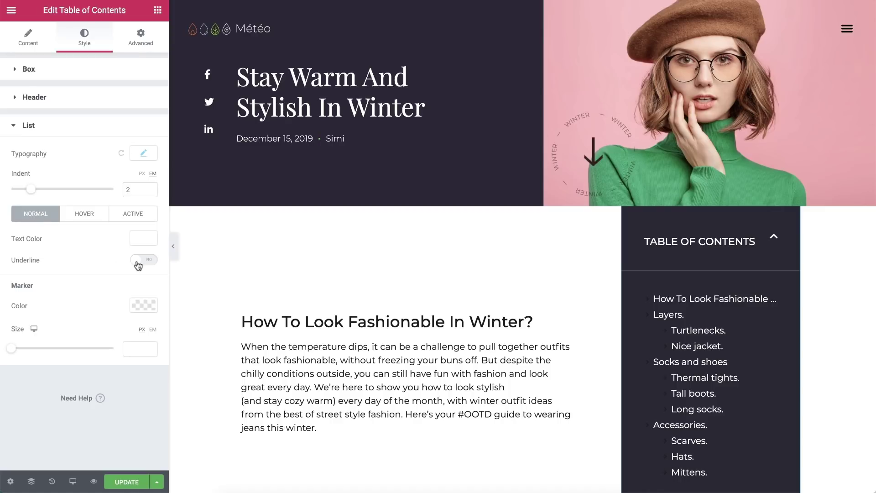
Give the list items the text color #4DDC61 in both the hover and the active state.
click(97, 216)
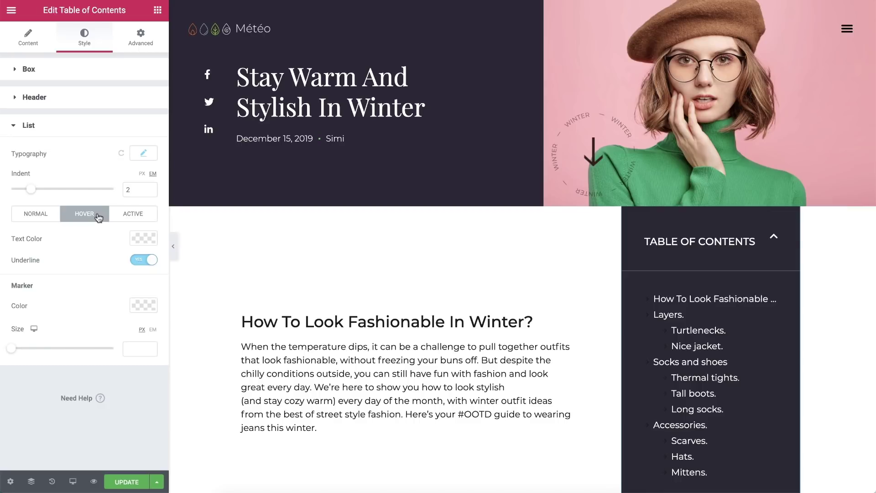
click(143, 237)
click(41, 265)
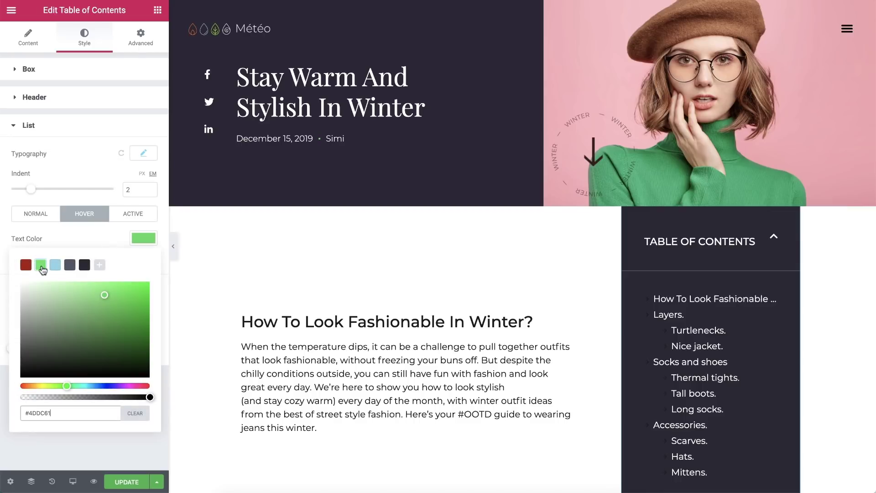
click(50, 239)
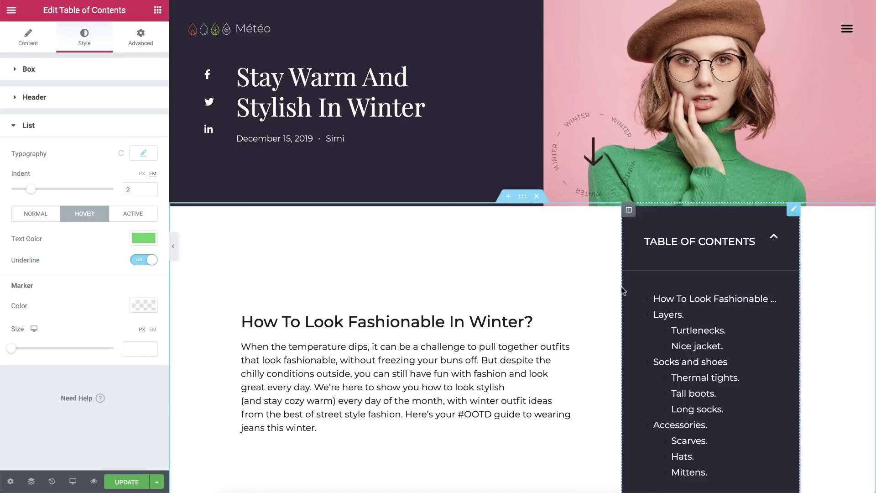
click(126, 217)
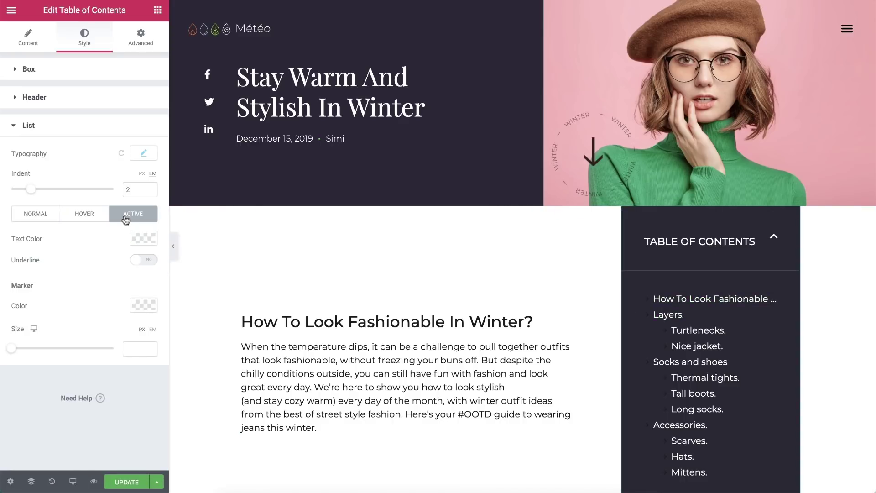
click(139, 237)
click(40, 265)
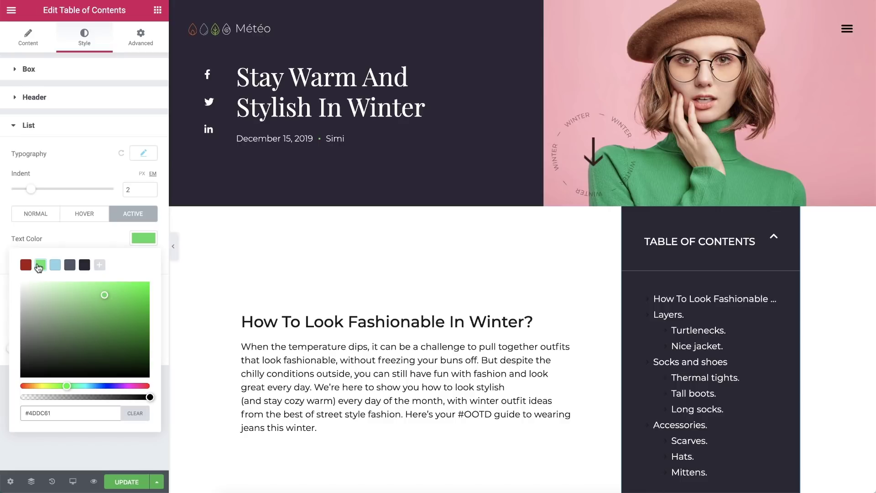
click(72, 241)
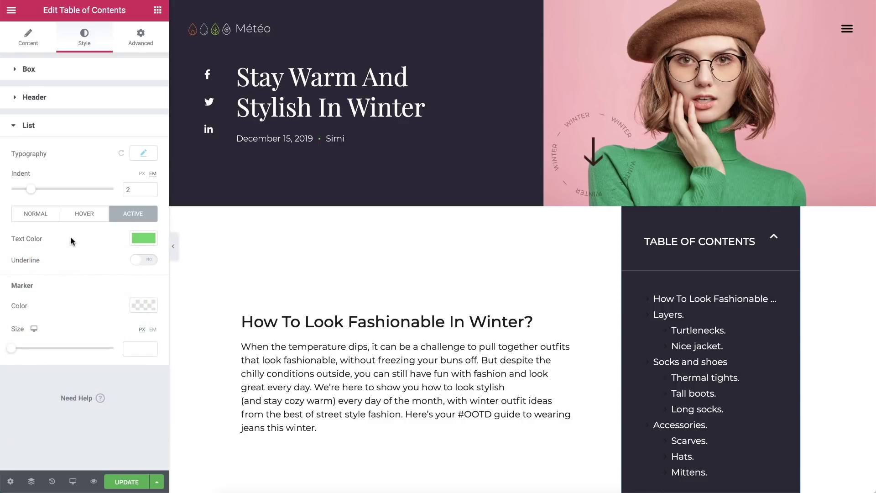
Set the list marker color to #4DDC61.
click(138, 306)
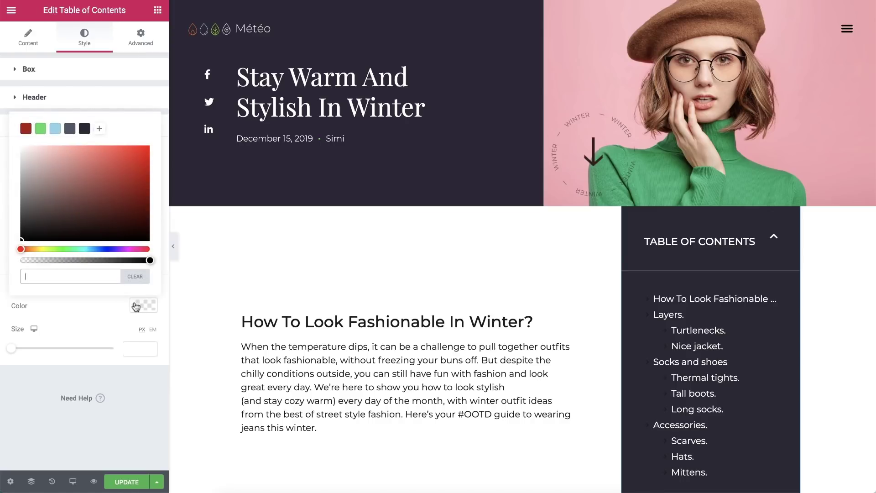
click(42, 130)
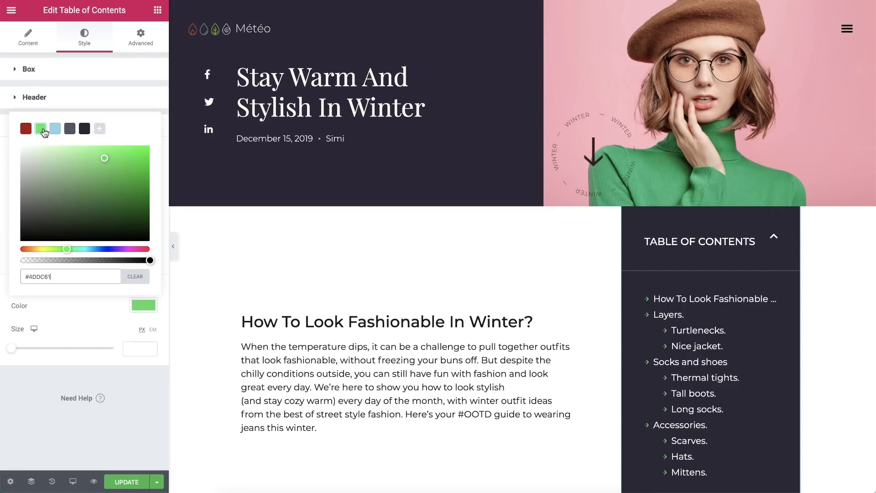
click(4, 172)
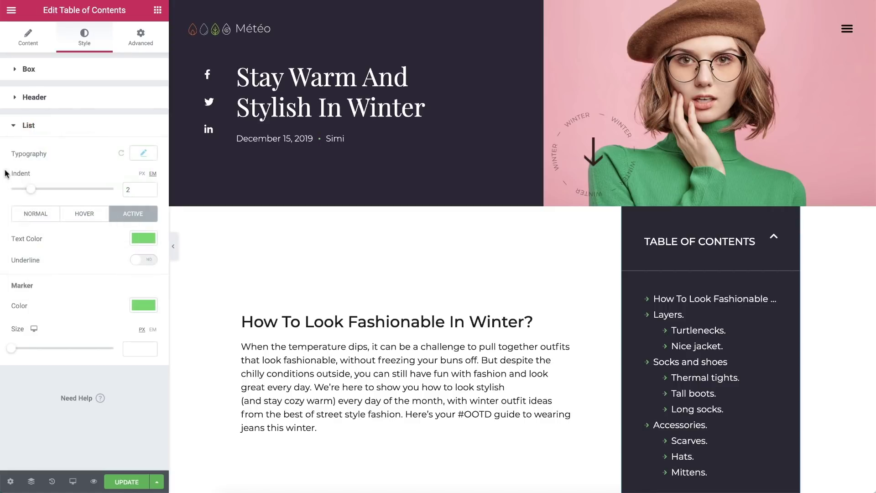
Try a larger list marker size and clear the size value again.
mouse_move(12, 348)
mouse_down()
mouse_move(48, 350)
mouse_move(41, 353)
mouse_up()
double_click(127, 351)
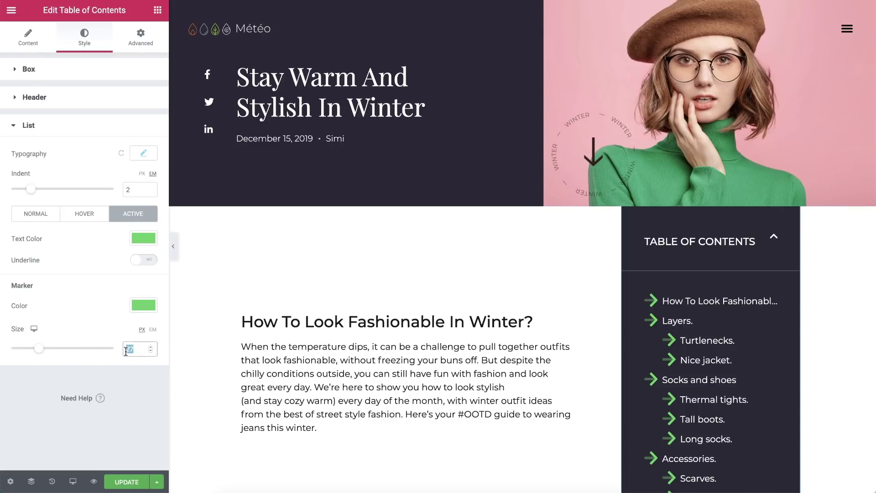
key(BackSpace)
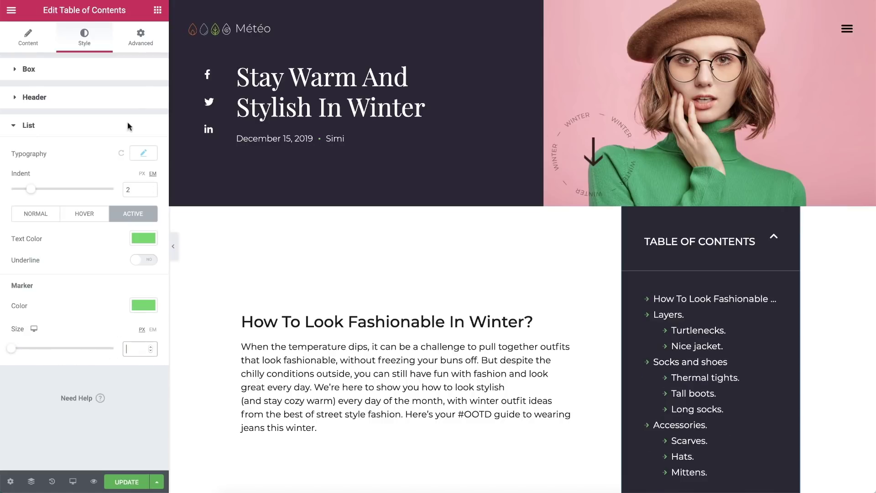
Give the Table of Contents widget a Fixed position and a custom width of 25%.
click(141, 36)
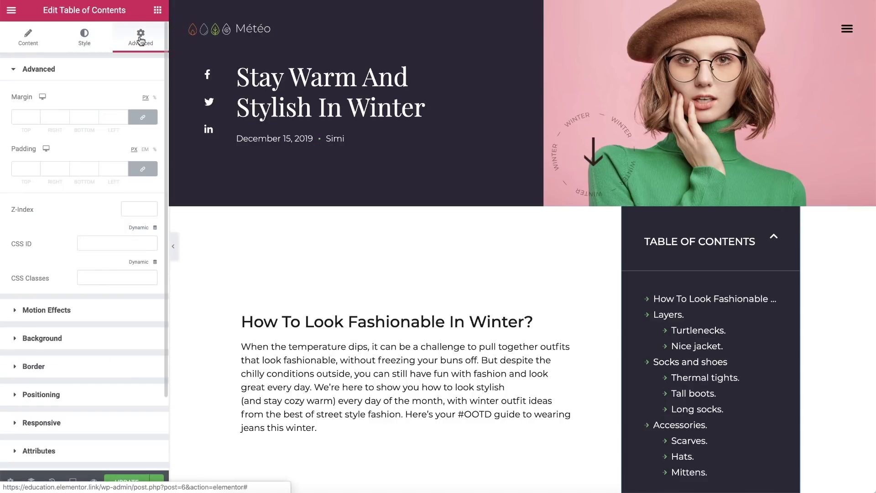
click(84, 392)
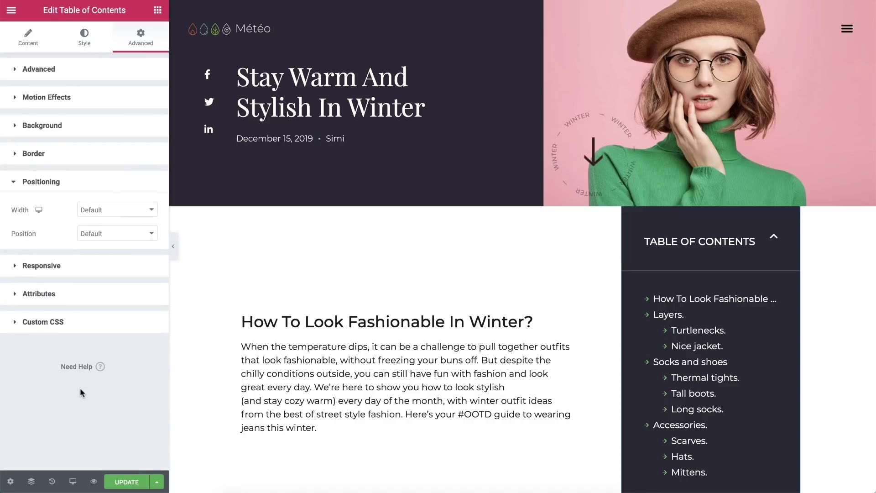
click(131, 210)
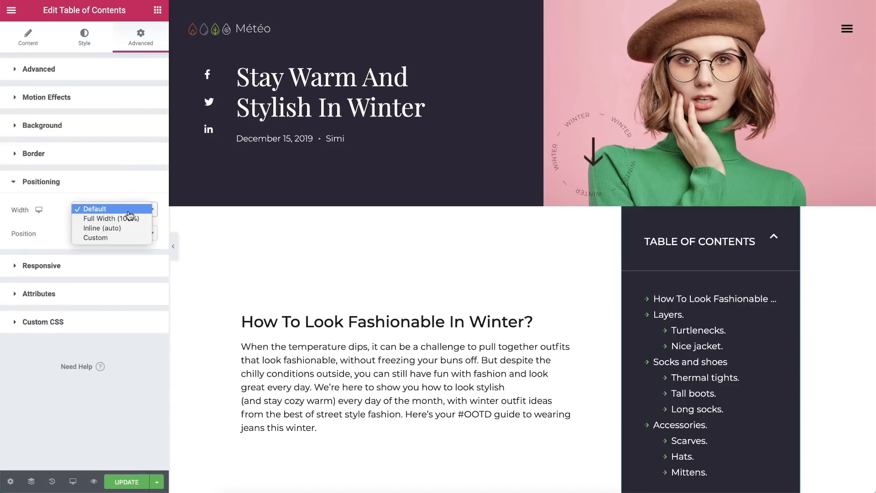
click(124, 238)
click(137, 302)
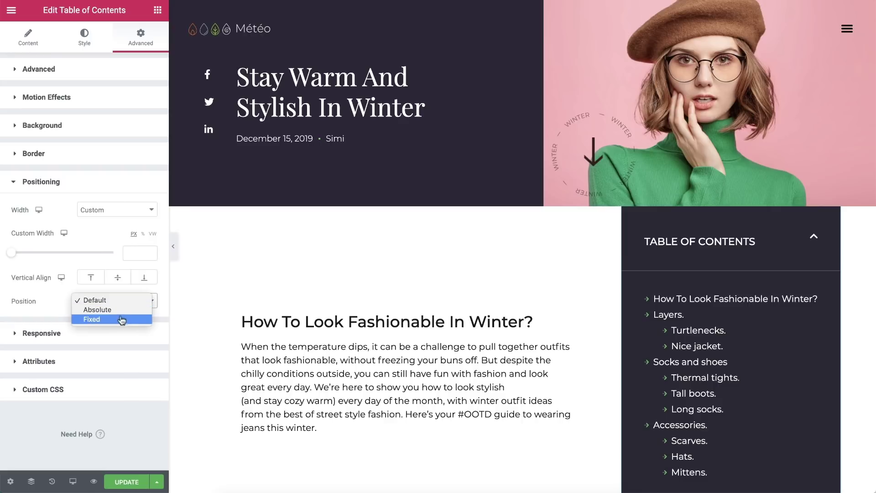
click(121, 320)
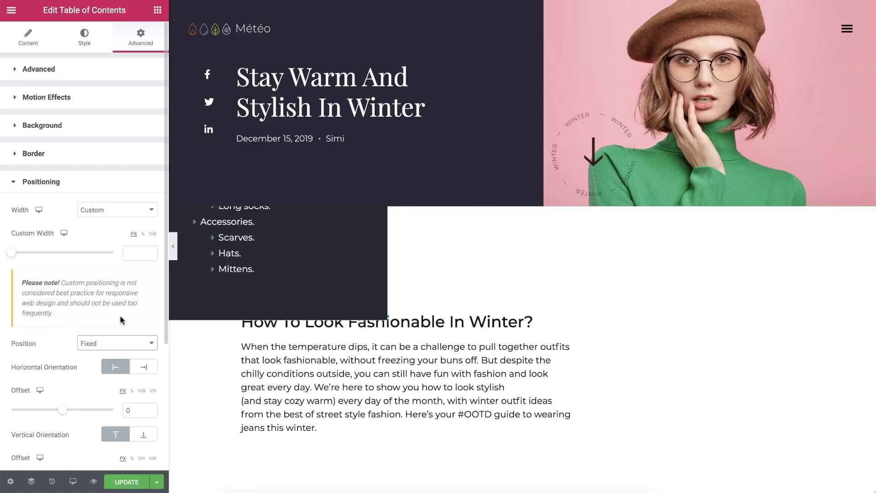
click(142, 234)
click(137, 255)
text(25)
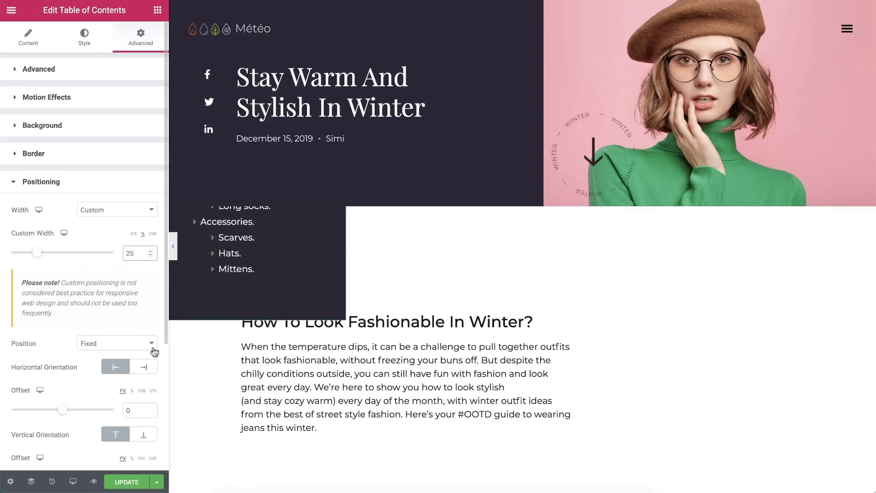
Orient the fixed widget to the right with a 7% horizontal offset and a 30% vertical offset.
click(142, 370)
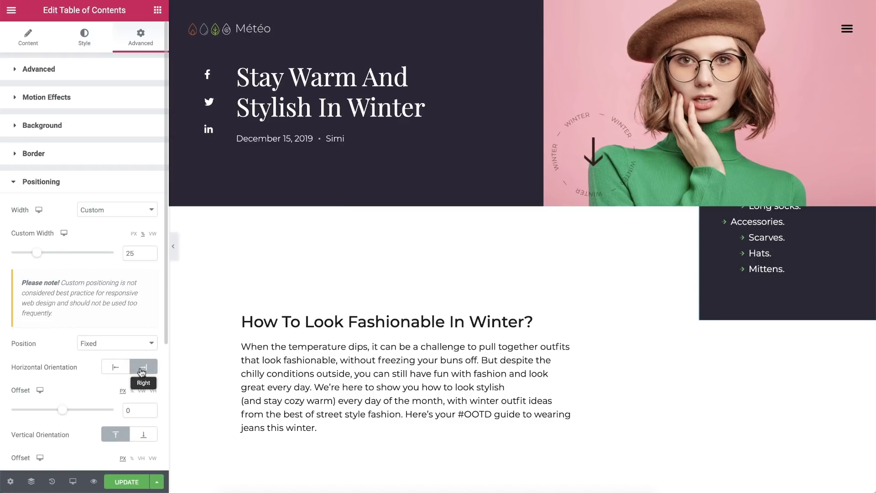
click(133, 391)
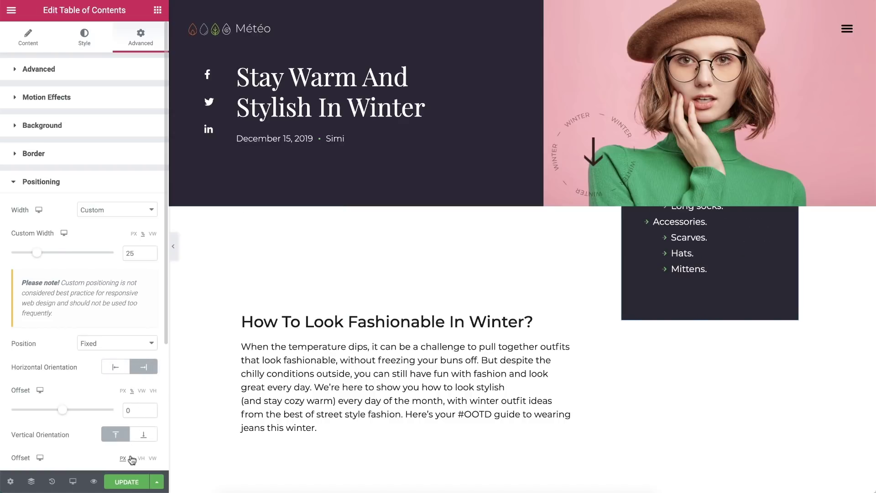
drag(63, 409, 72, 420)
scroll(66, 412, down, 1)
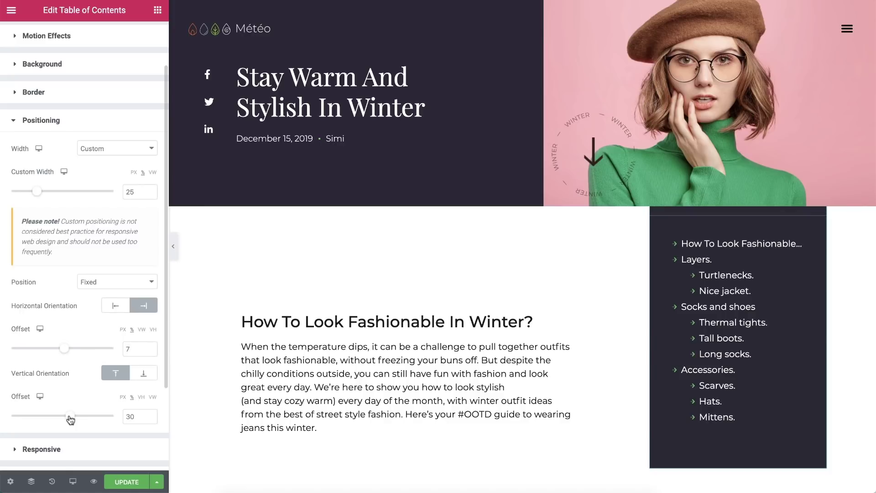
Set the widget's Z-Index to 1000 and update the template.
scroll(92, 347, up, 1)
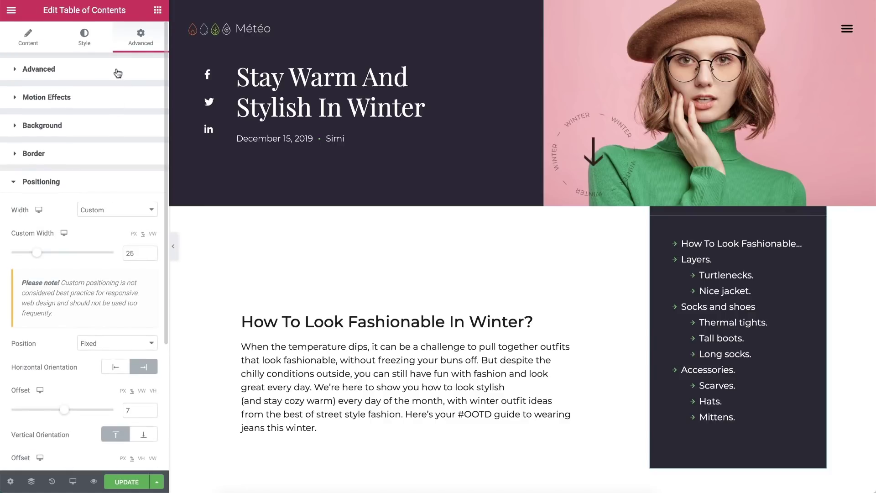
click(118, 73)
click(127, 209)
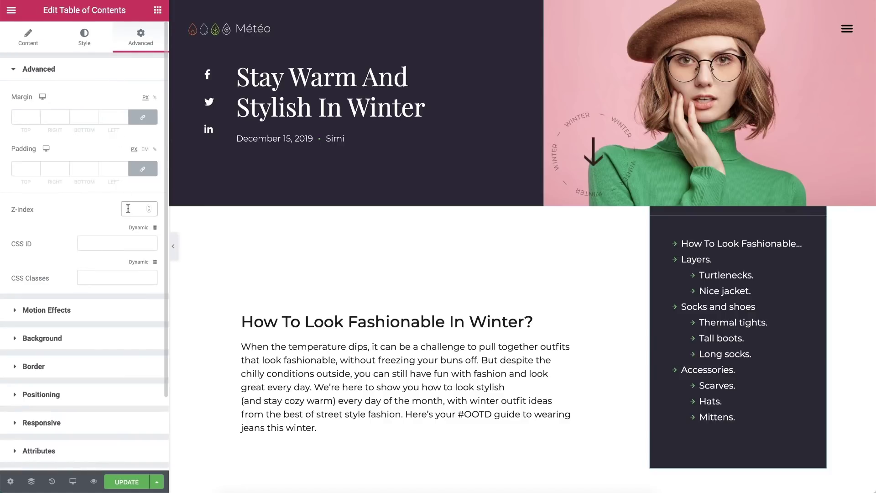
text(1000)
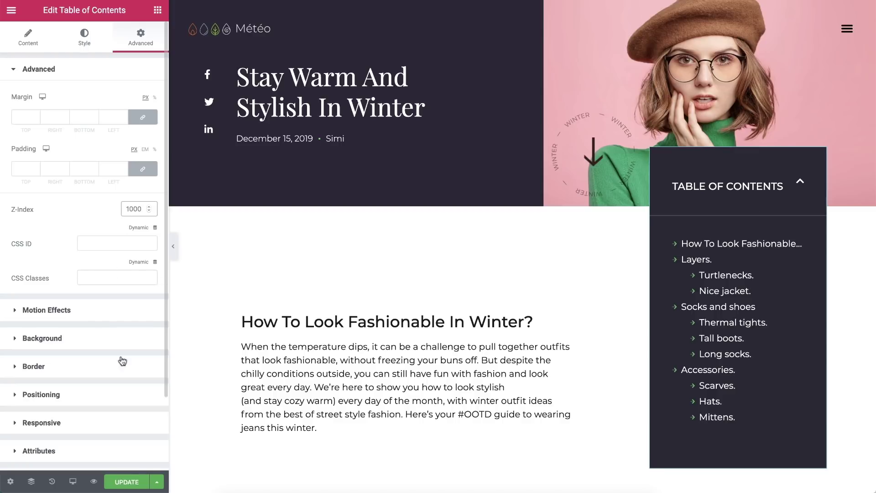
click(129, 481)
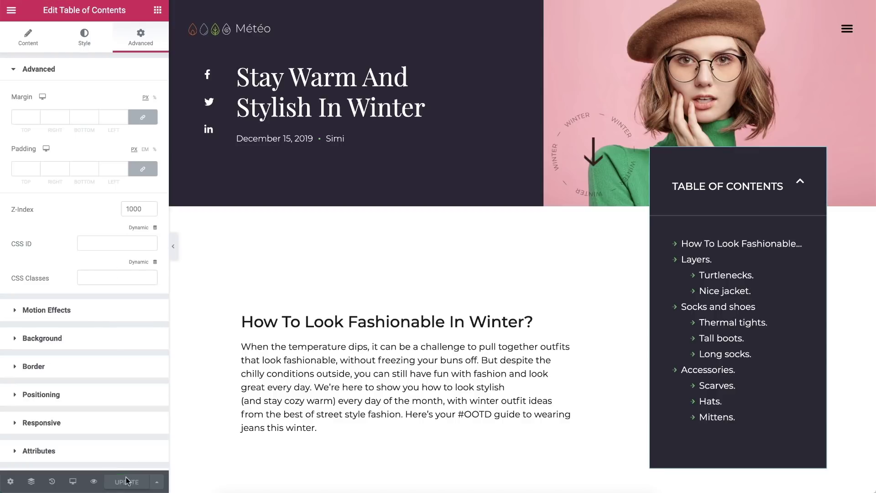
Preview the post and test the Thermal tights, Tall boots and Hats links in the Table of Contents.
mouse_move(96, 487)
click(129, 454)
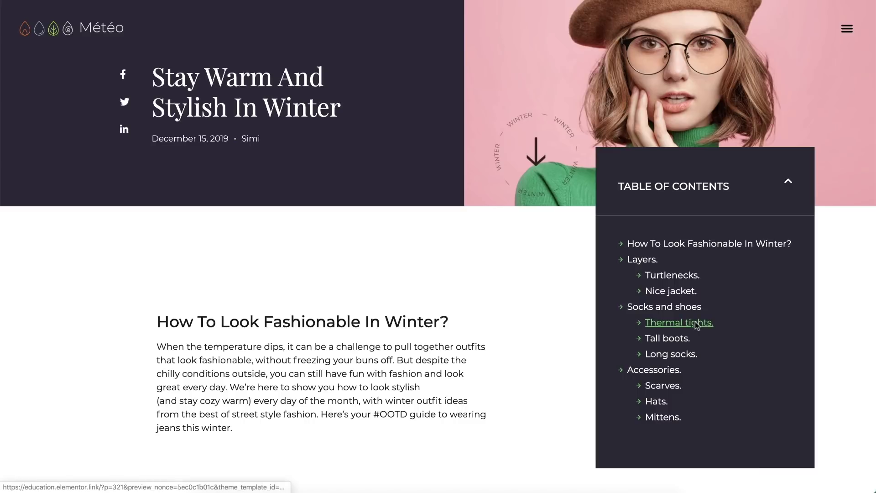
click(685, 324)
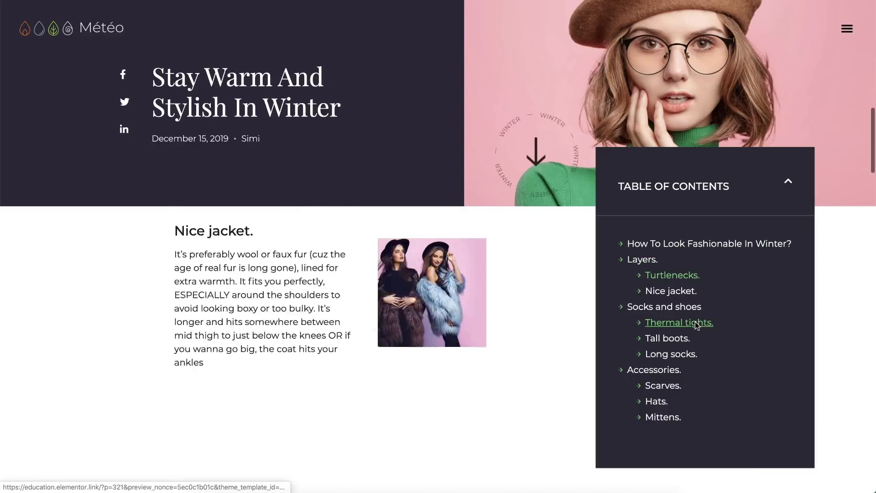
click(677, 343)
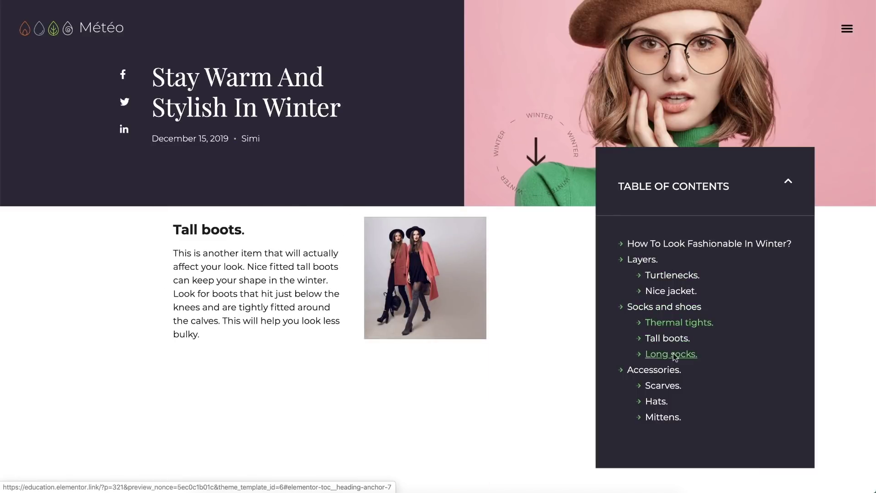
click(657, 401)
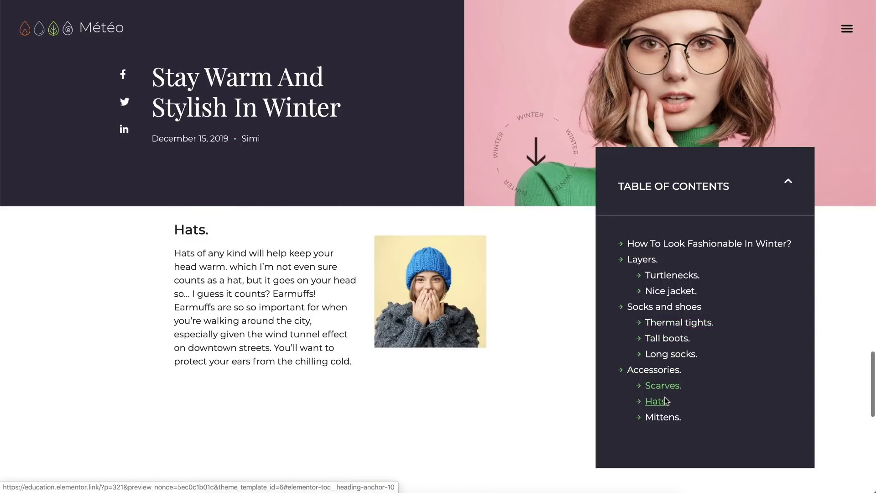